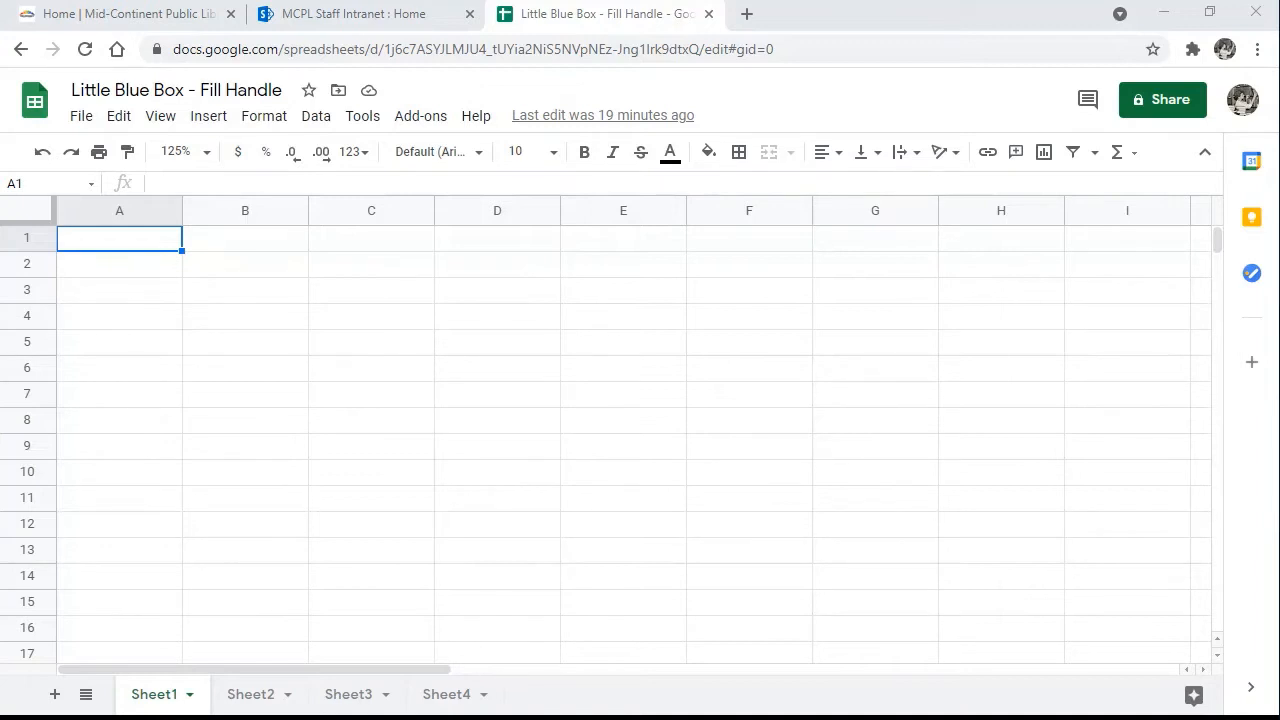
- Enter "Sunday" in cell A3 and autofill the full weekday names down through A9
left_click(115, 293)
type("Sunday")
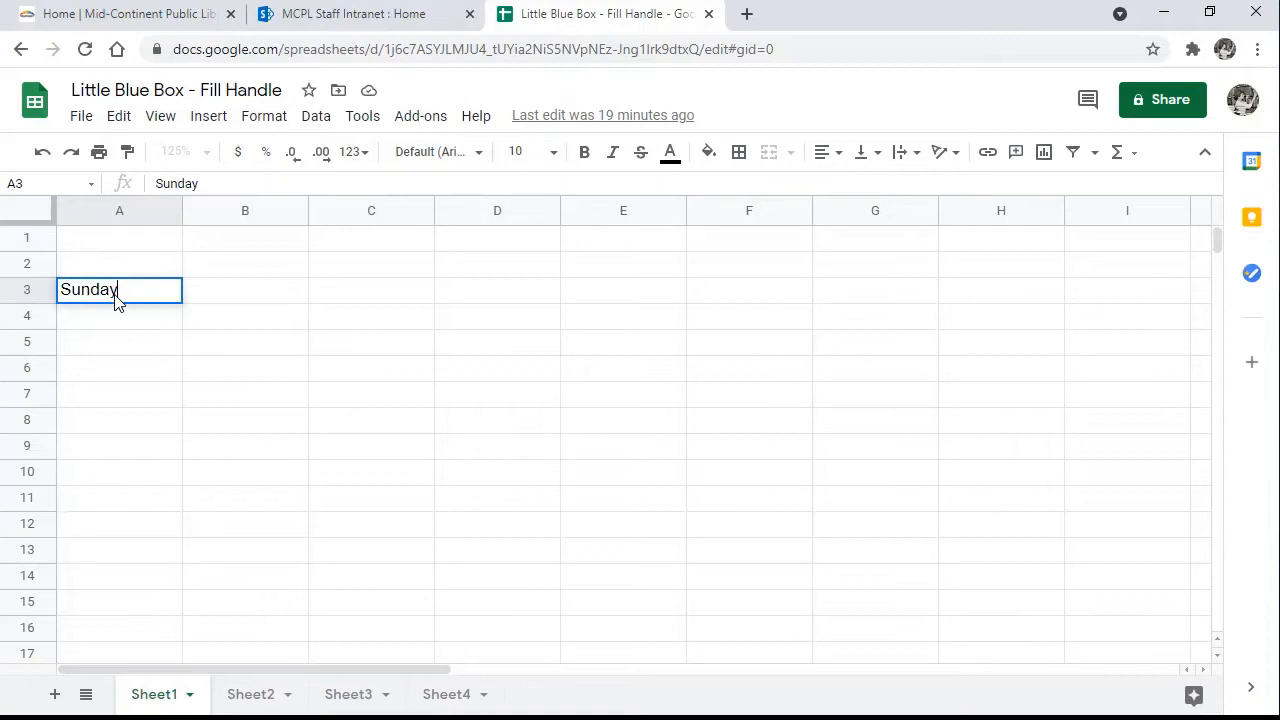
key("Return")
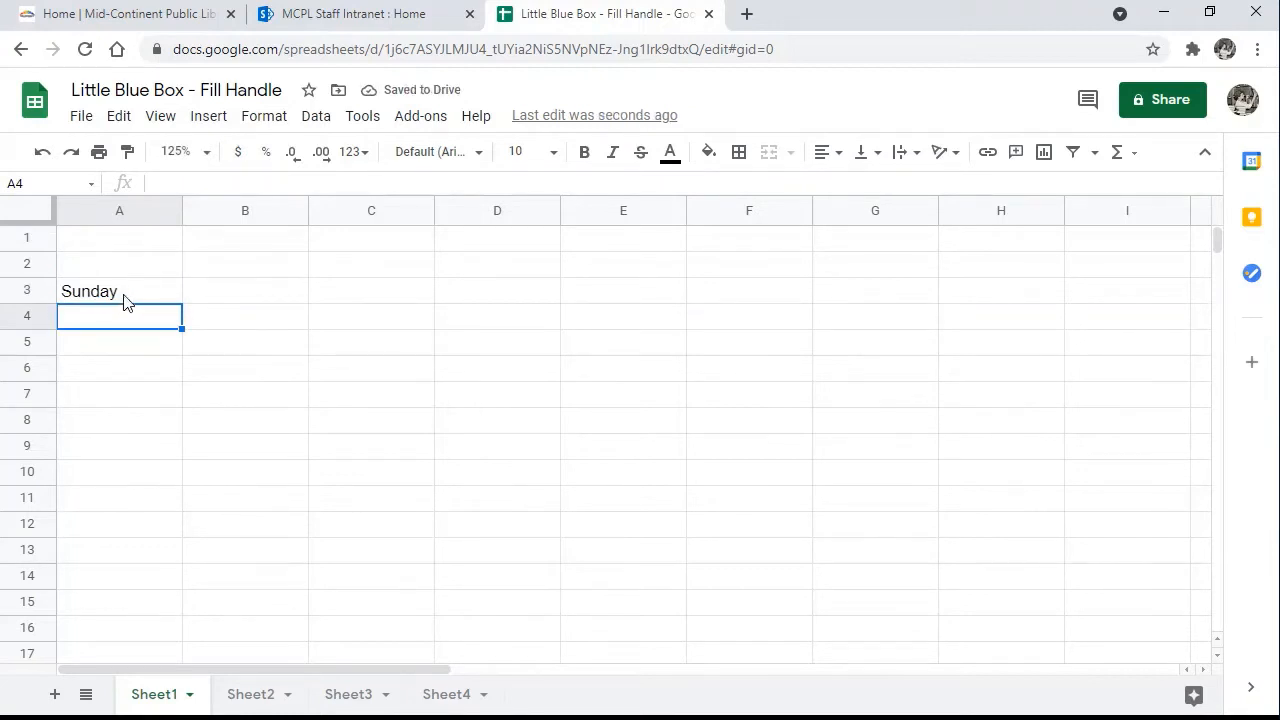
left_click(123, 295)
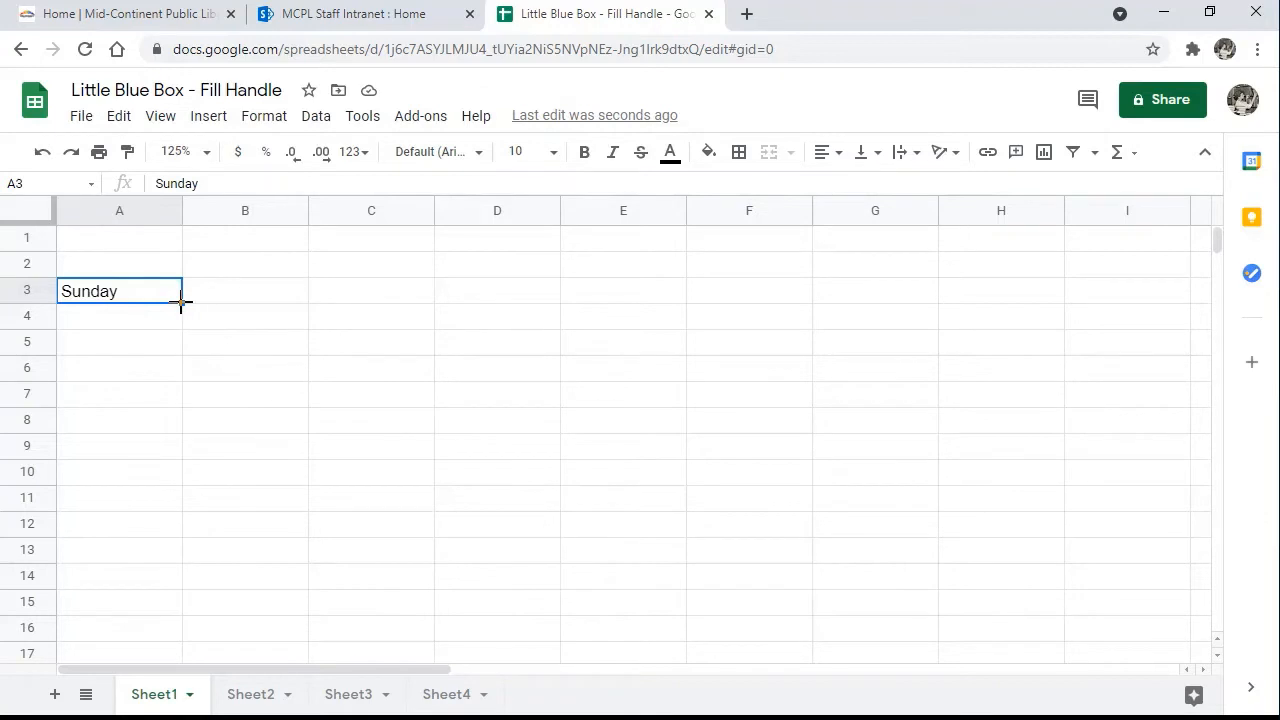
left_click_drag(181, 301, 177, 447)
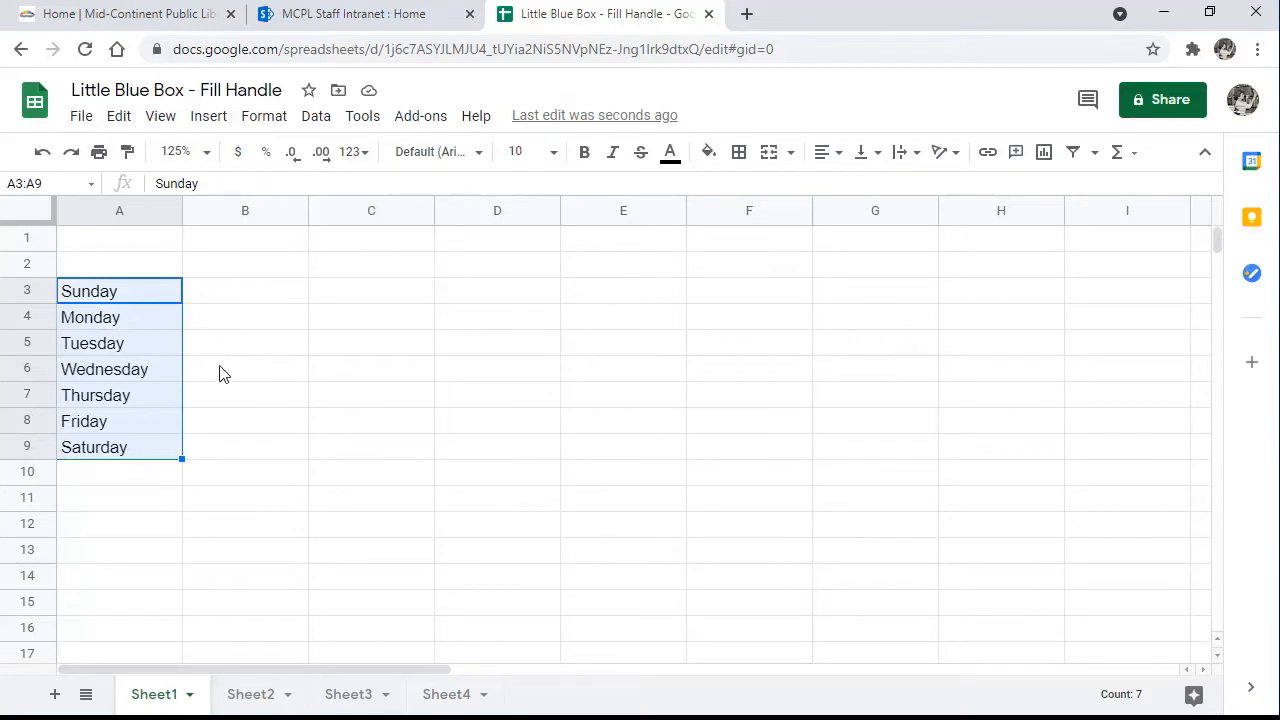
- Enter the abbreviation "Sun" in cell A10 and autofill the abbreviated weekday names down through A17
left_click(110, 478)
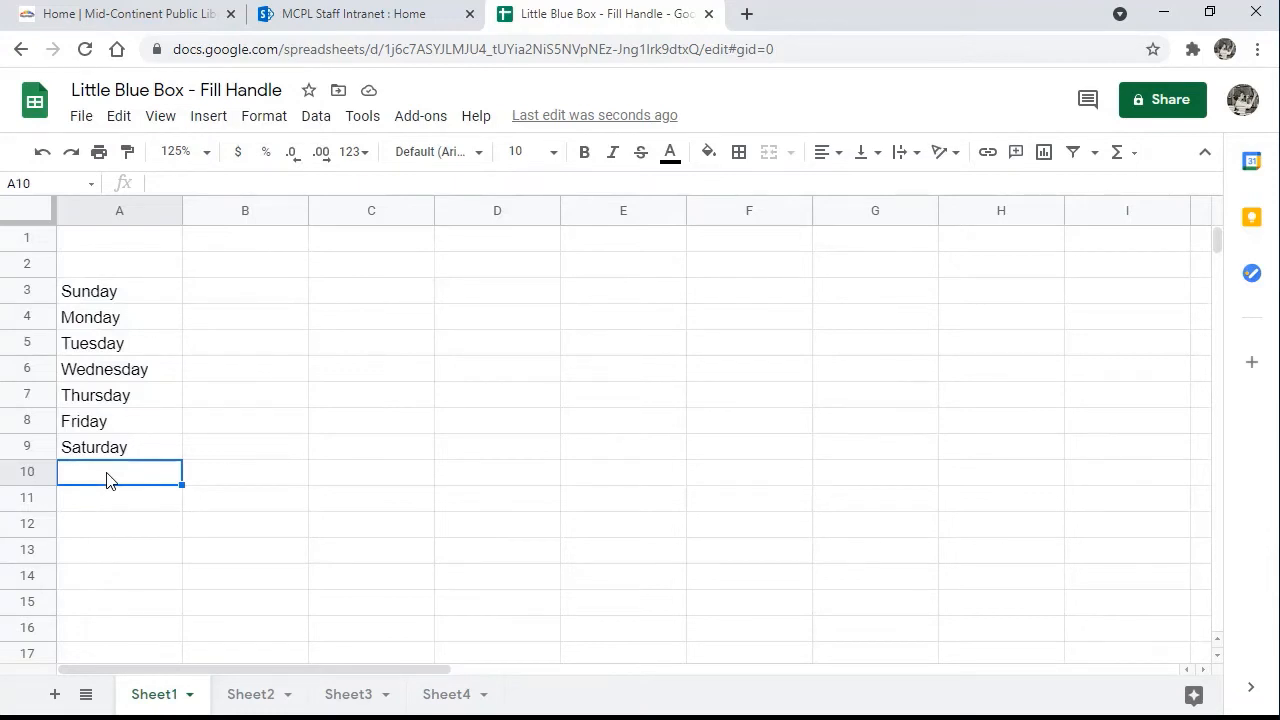
type("Sun")
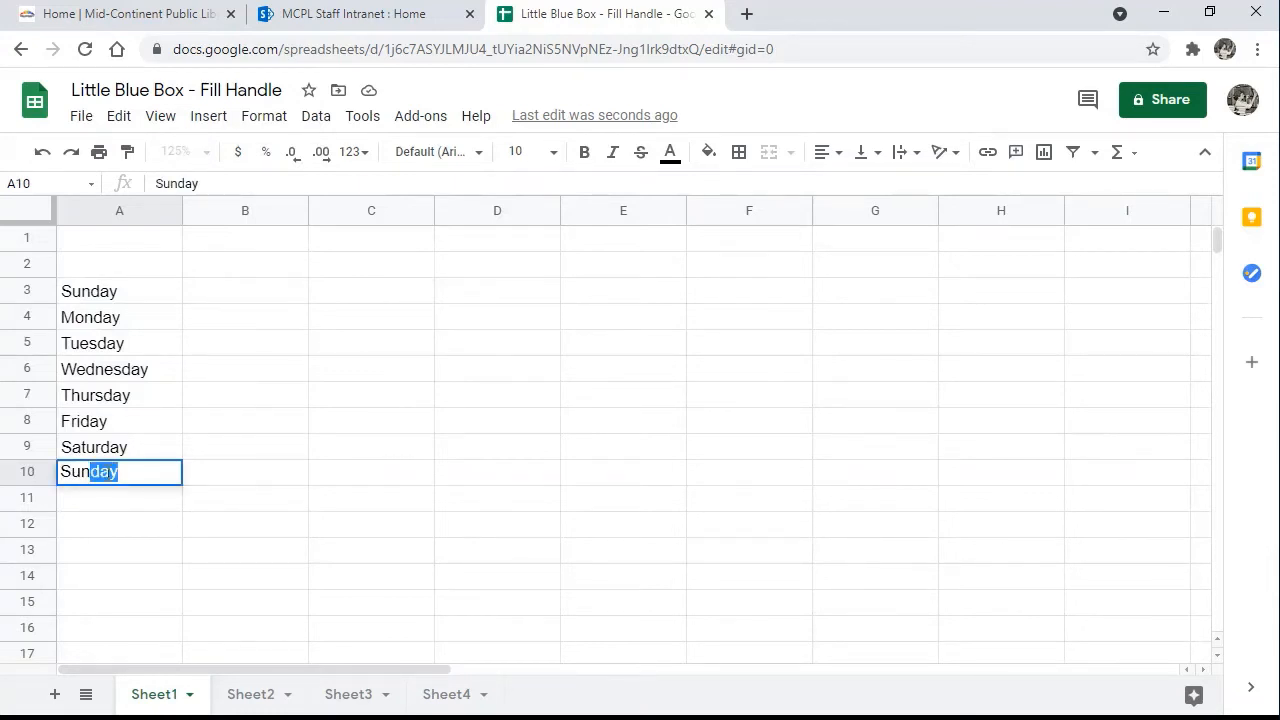
key("Delete")
key("Return")
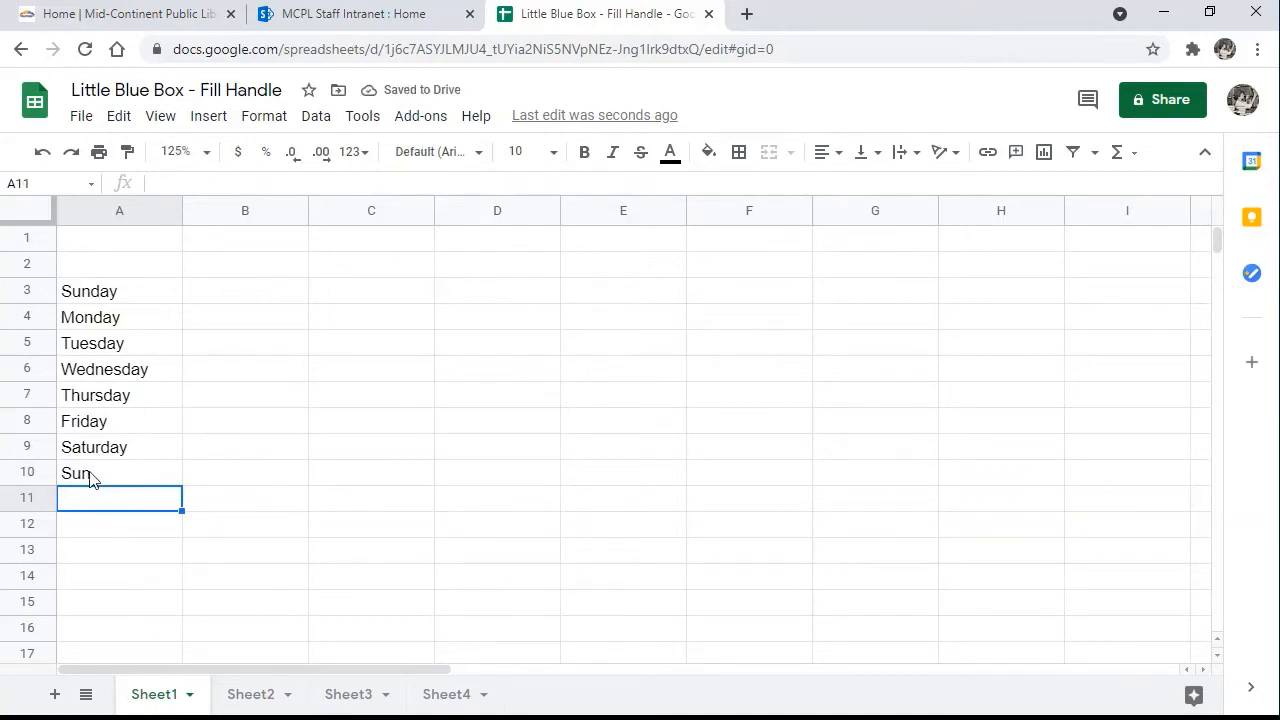
left_click(91, 477)
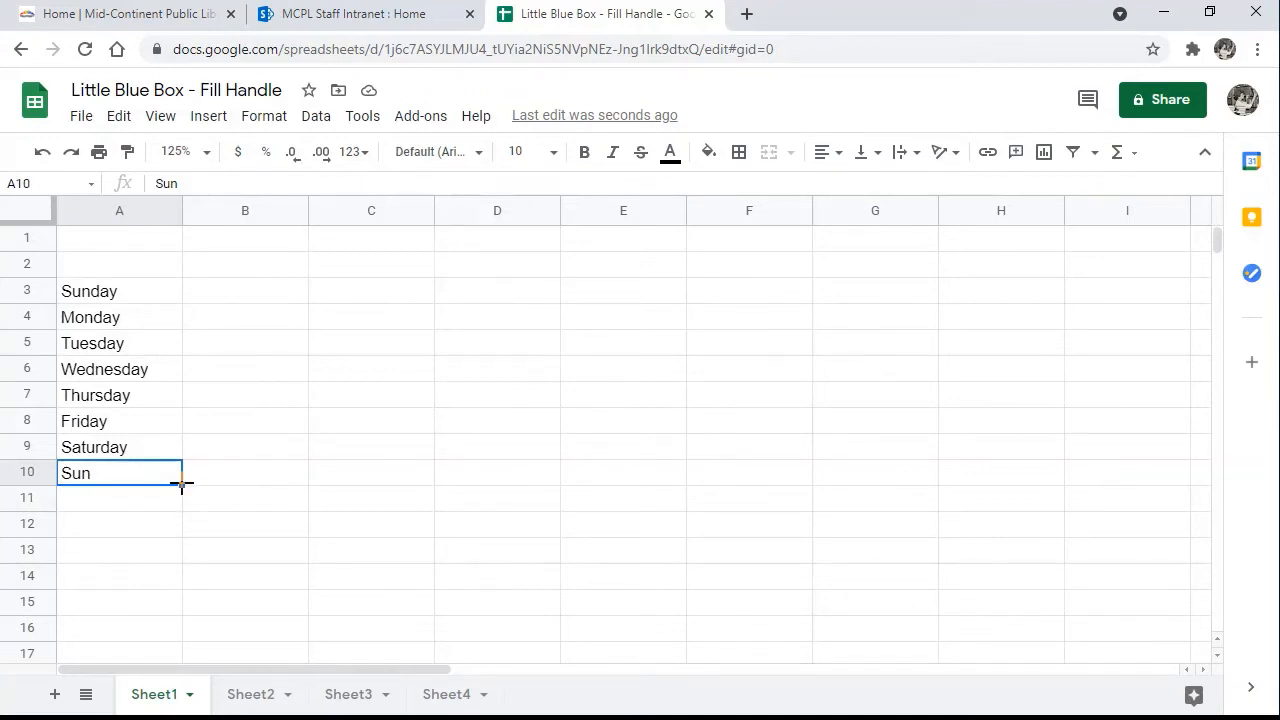
left_click_drag(181, 484, 177, 655)
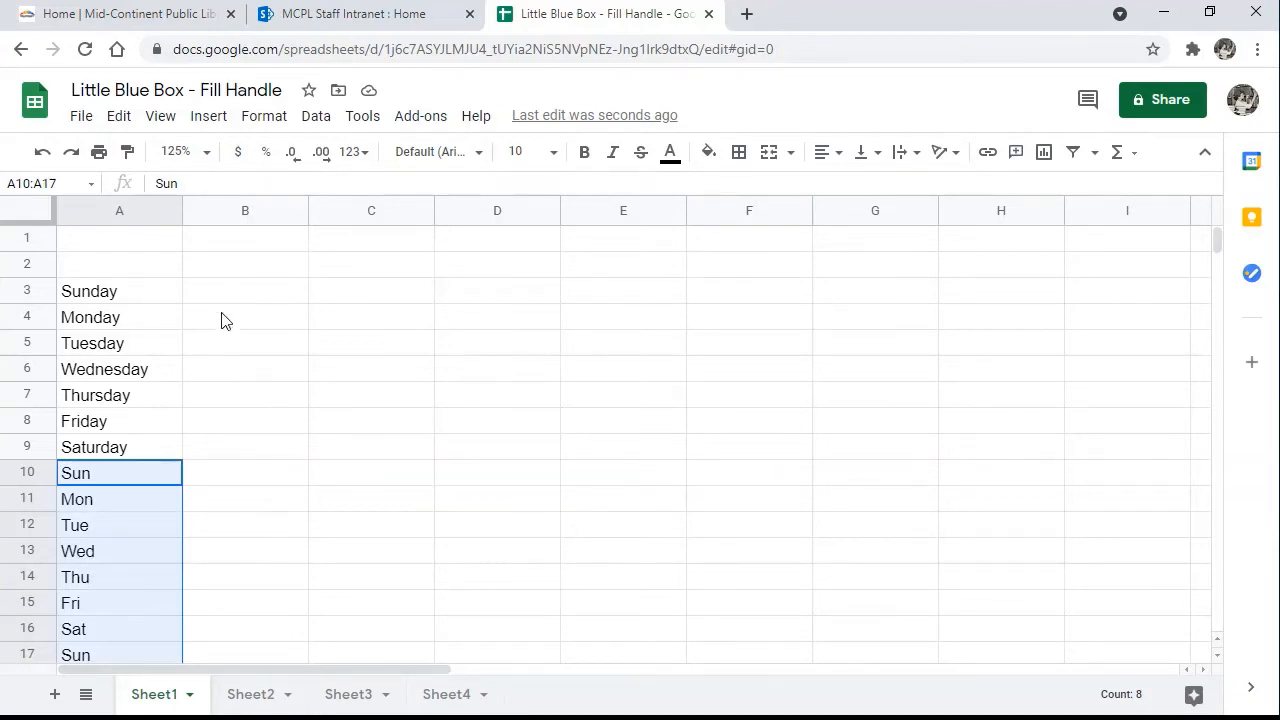
- Enter "January" in cell B2 and autofill the full month names across the row through I2
left_click(235, 278)
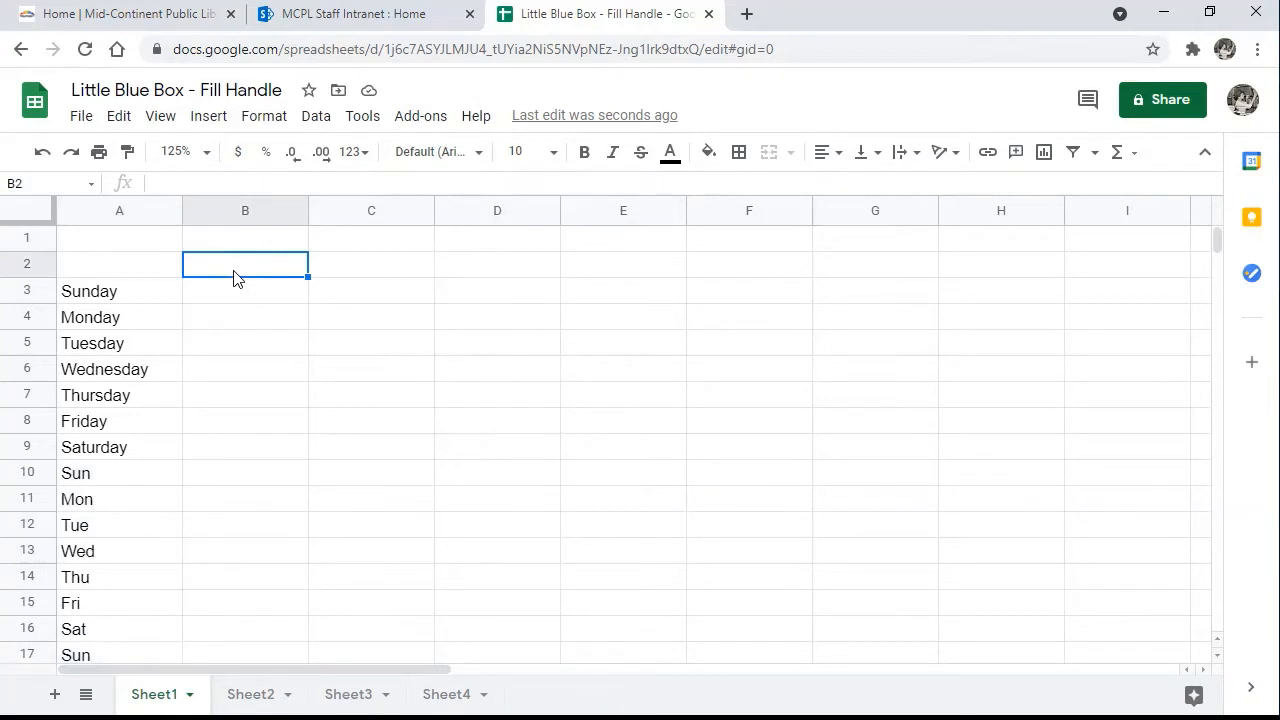
type("January")
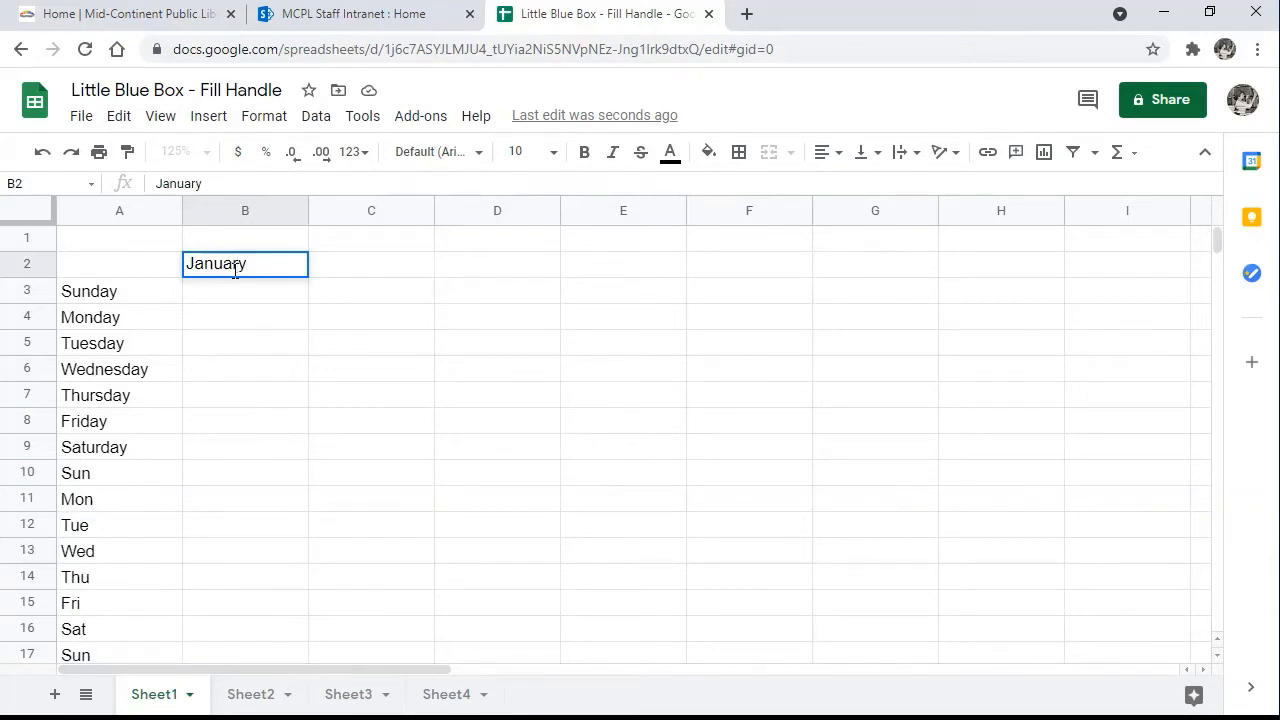
key("Return")
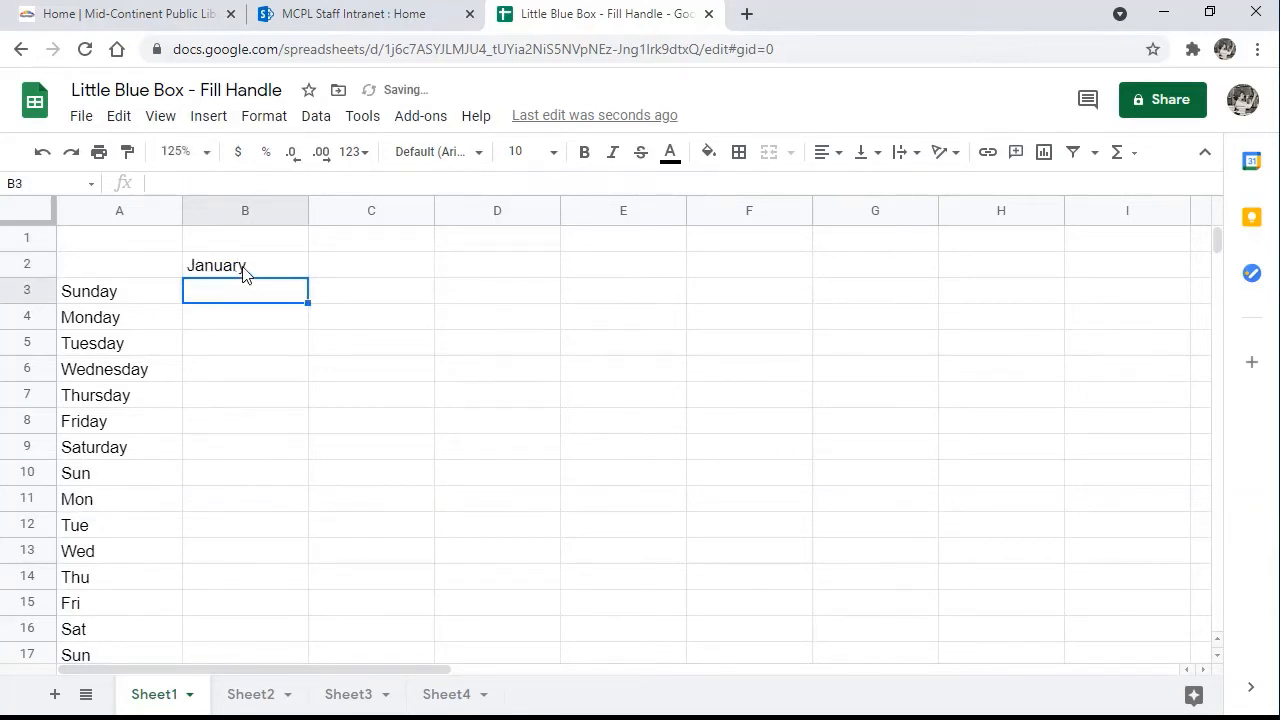
left_click(243, 274)
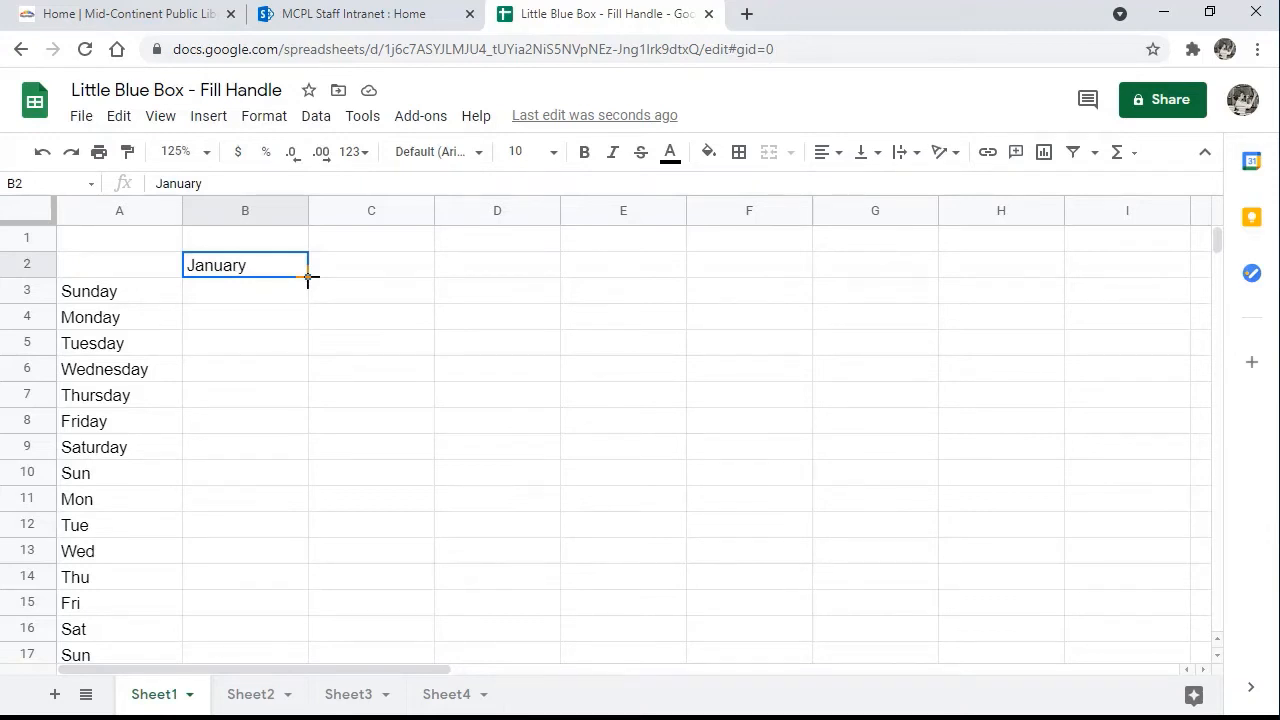
left_click_drag(308, 277, 1107, 271)
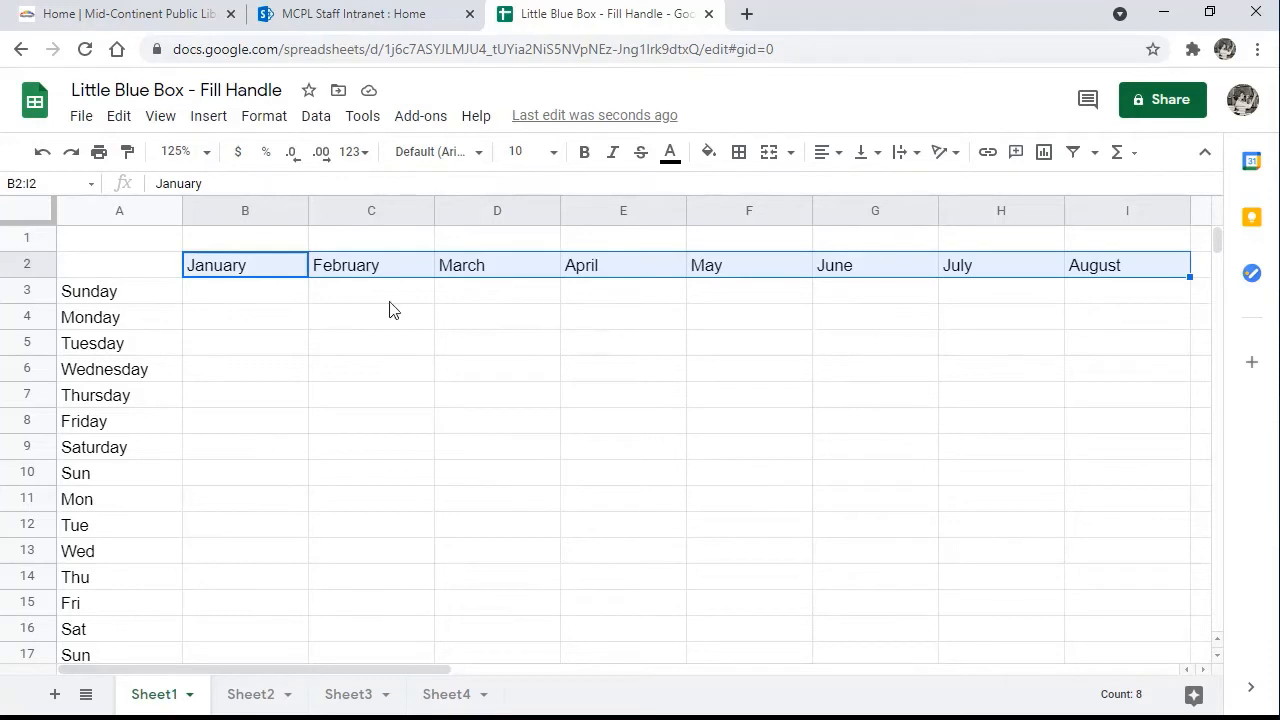
- Enter the abbreviation "Jan" in cell B1 and autofill the abbreviated month names across row 1 through column I
left_click(239, 240)
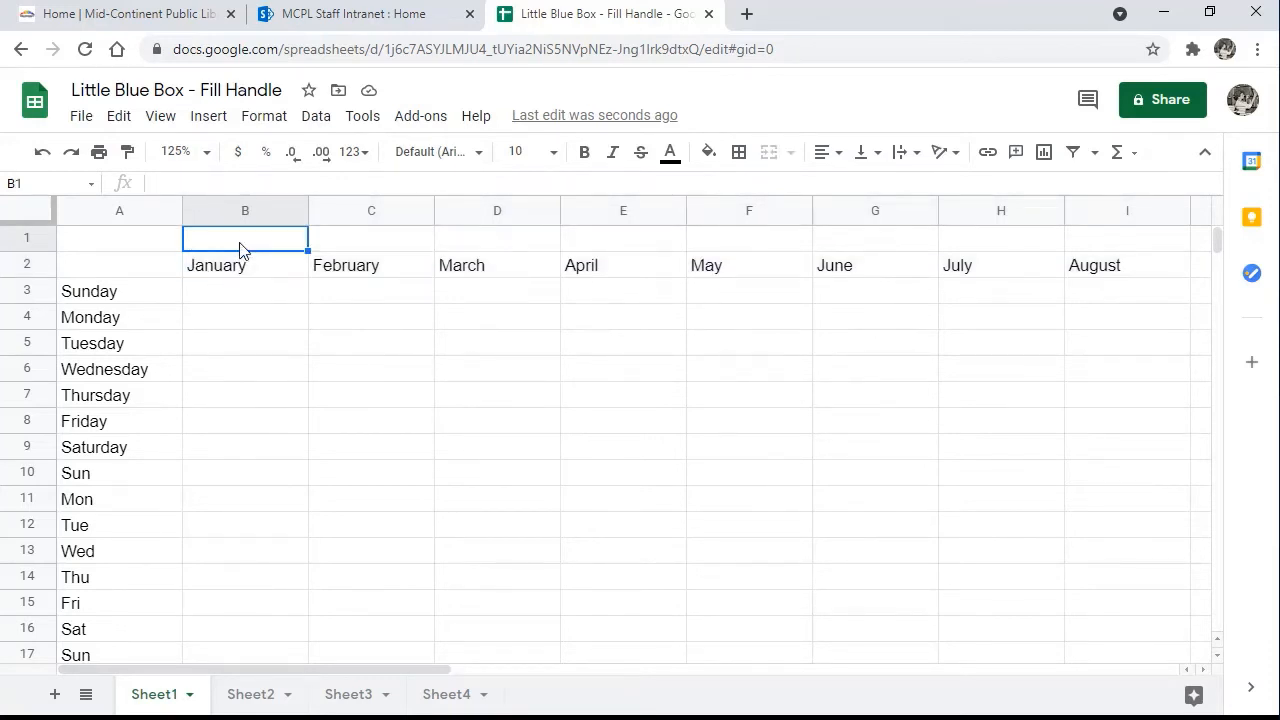
type("jan")
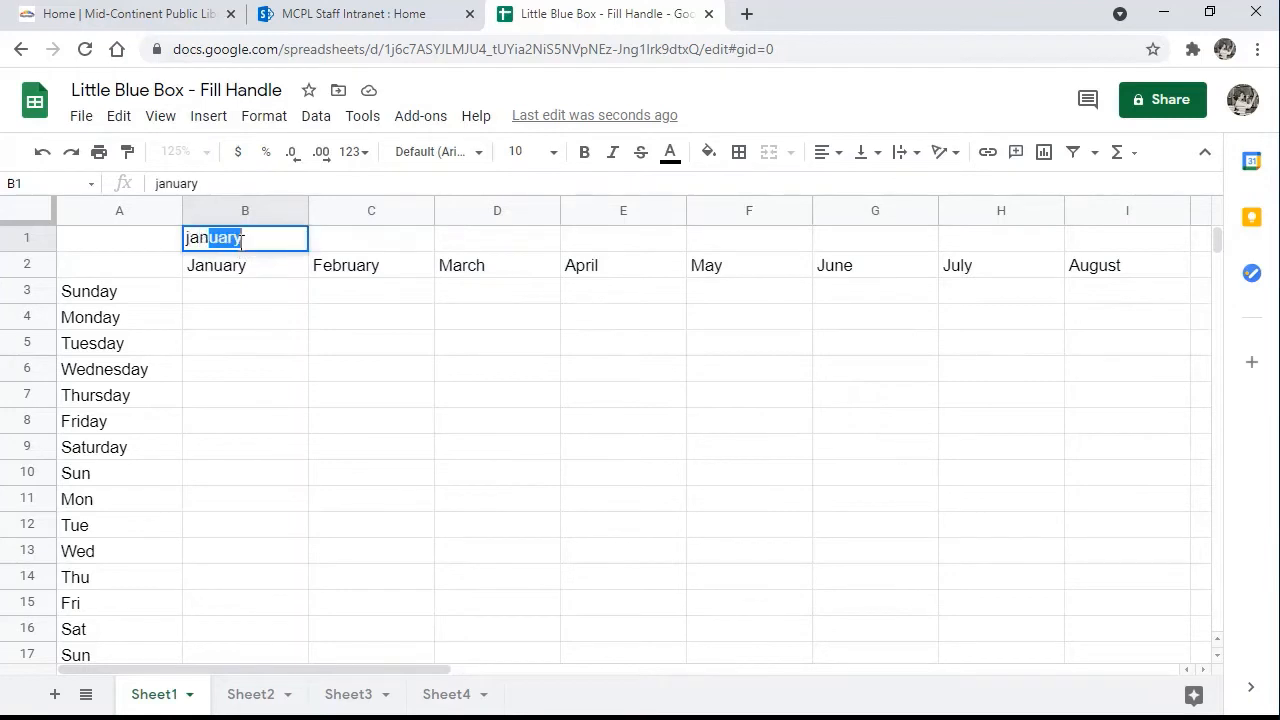
key("BackSpace")
key("BackSpace")
key("BackSpace")
key("BackSpace")
type("Jan")
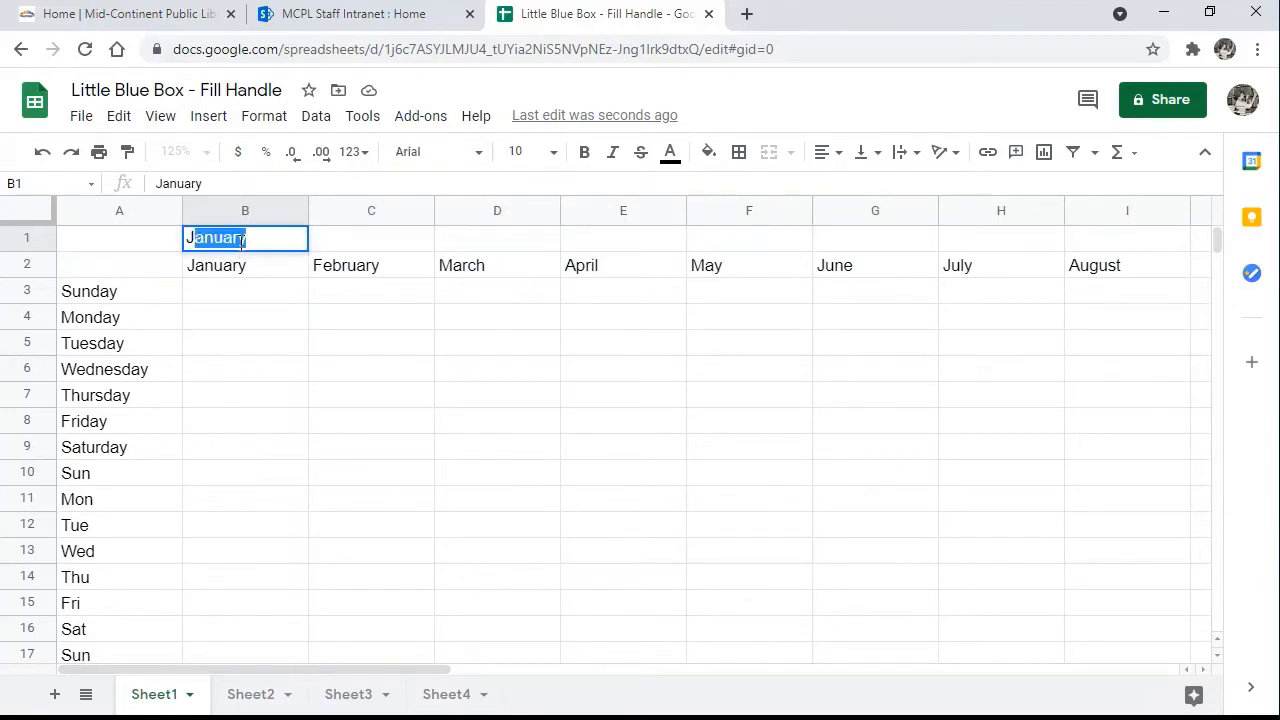
key("BackSpace")
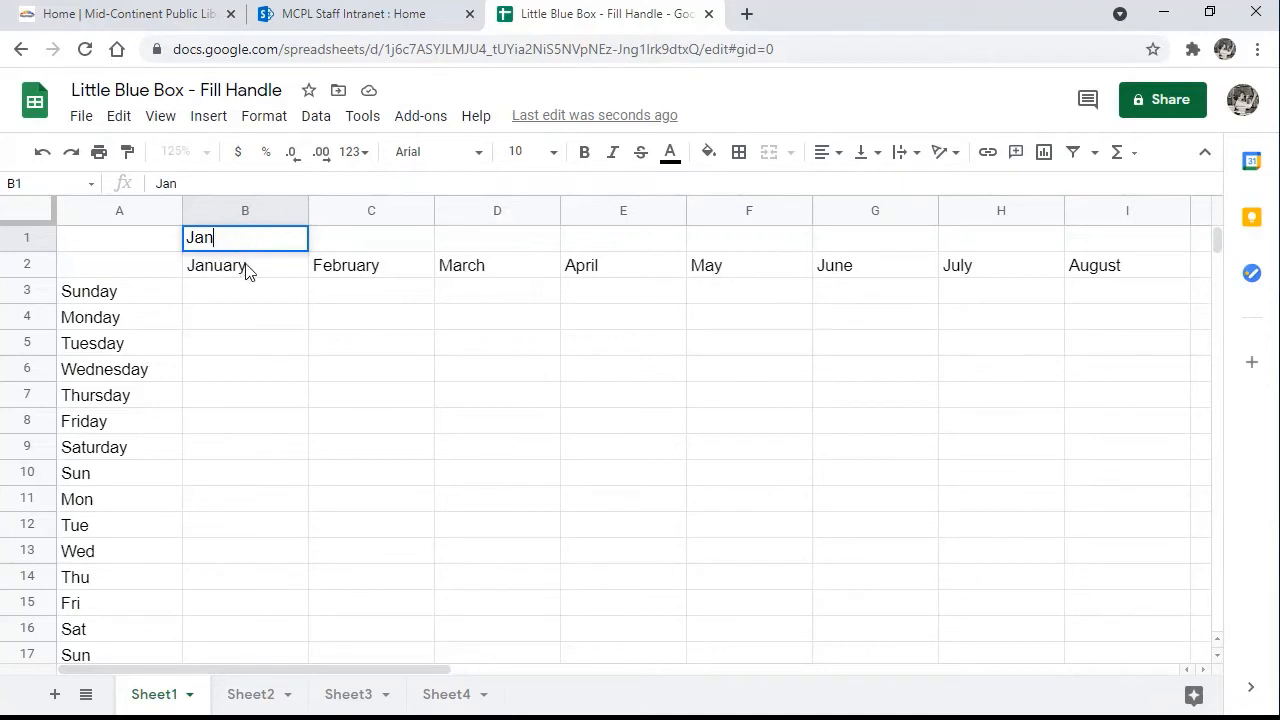
left_click(247, 272)
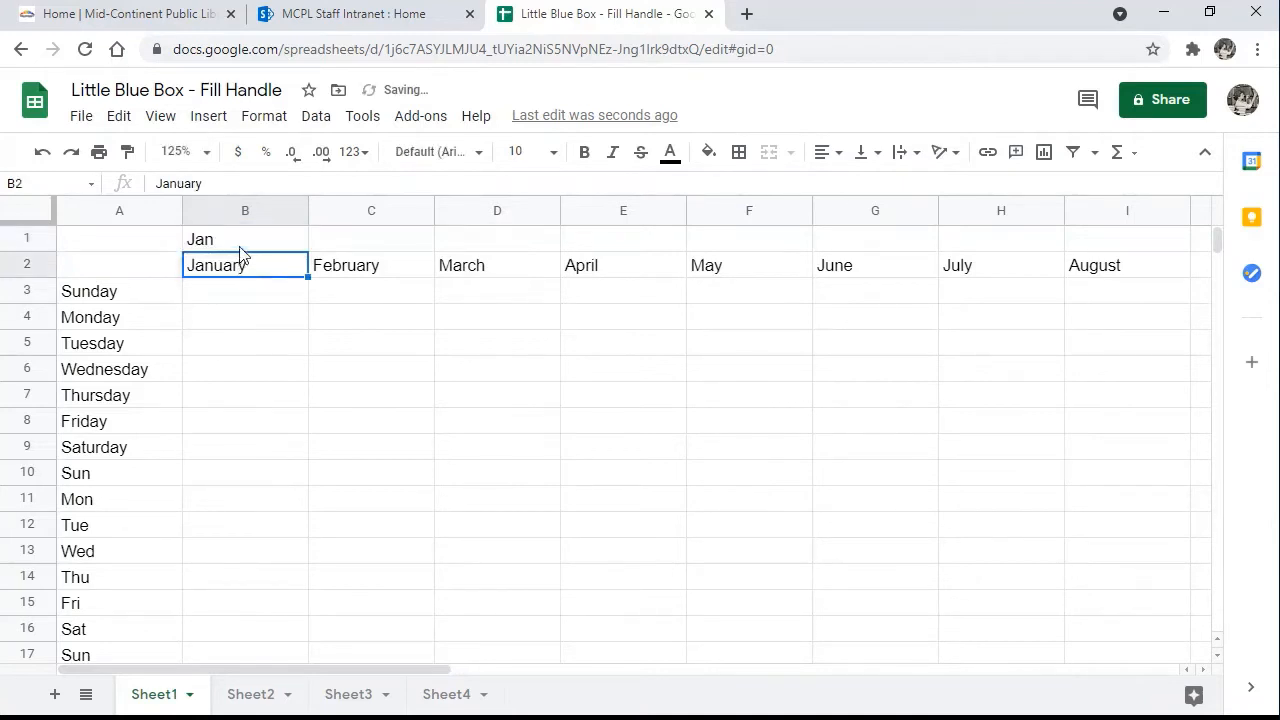
left_click(244, 249)
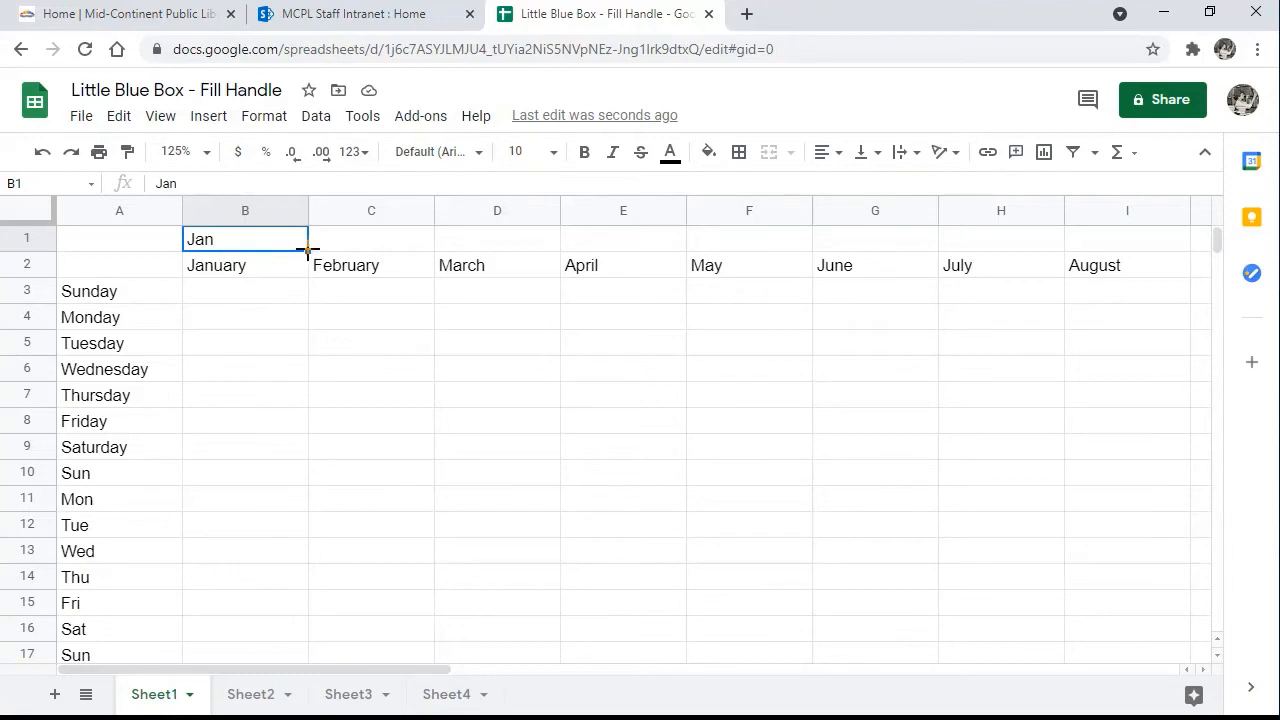
left_click_drag(308, 250, 1080, 260)
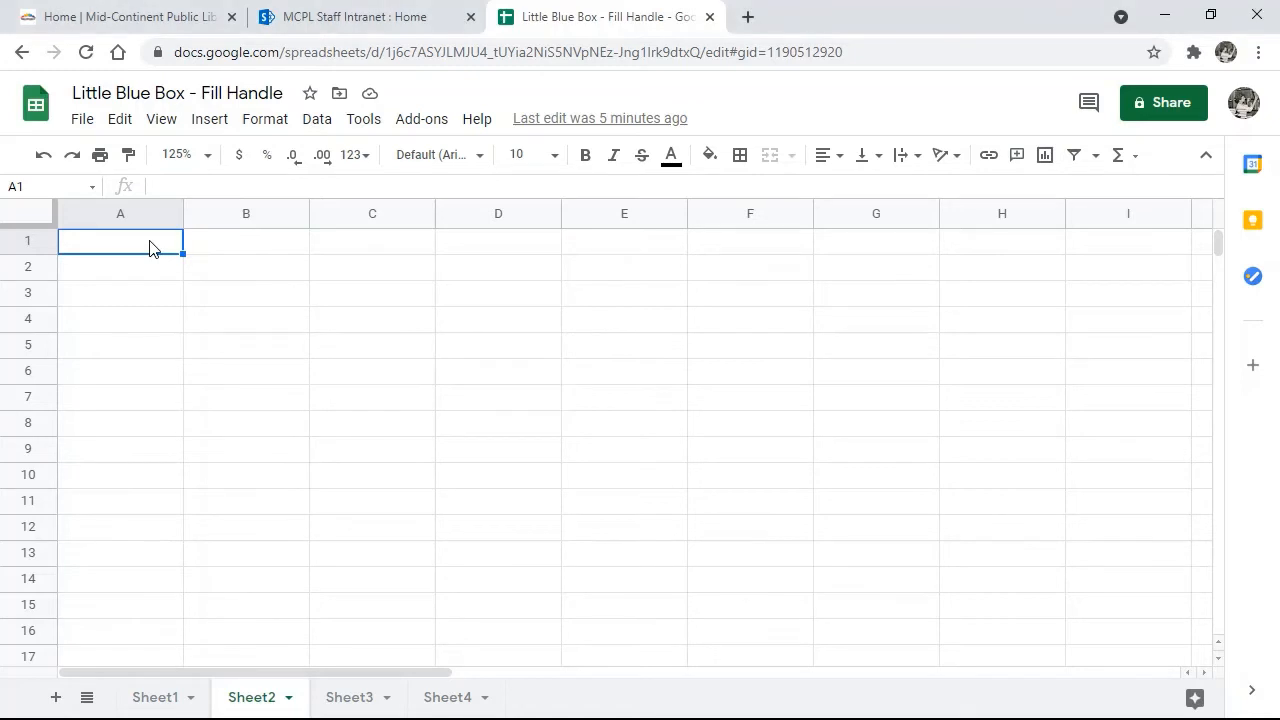
- Enter the label "Name:" in cells A1 and A2, and copy it down from A2 through A16 with the fill handle
type("Name:")
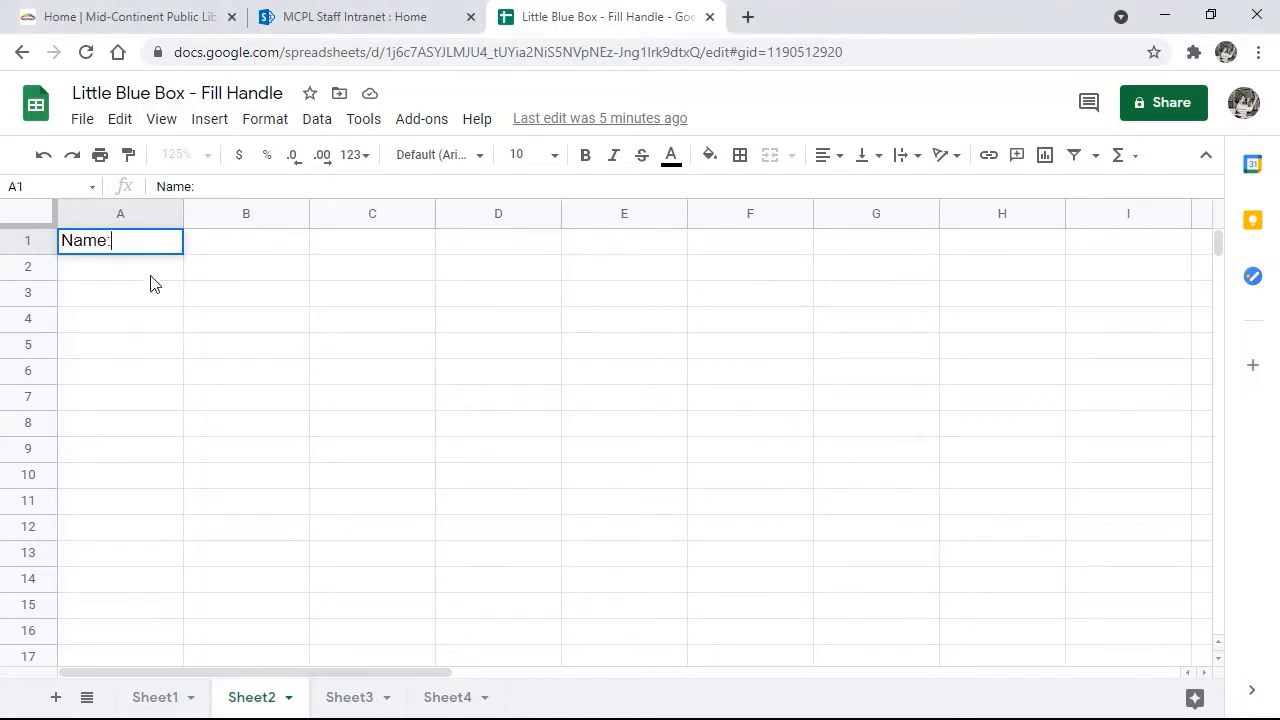
left_click(150, 270)
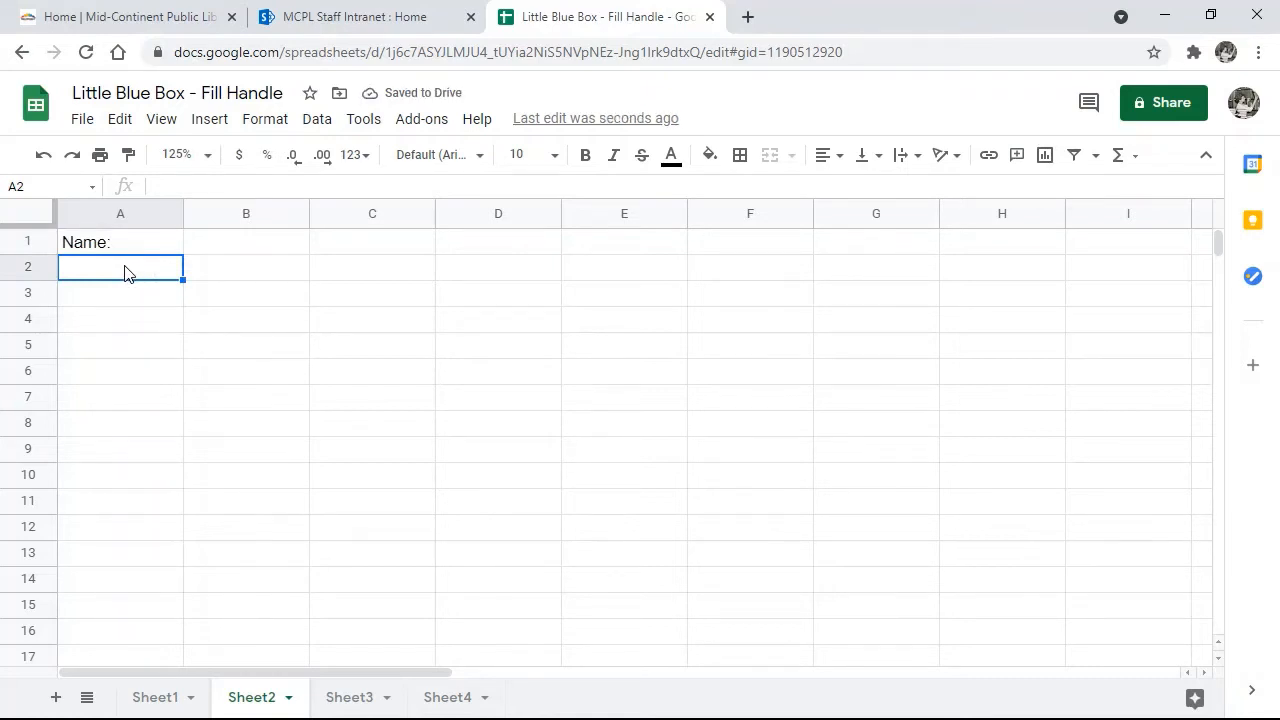
type("N")
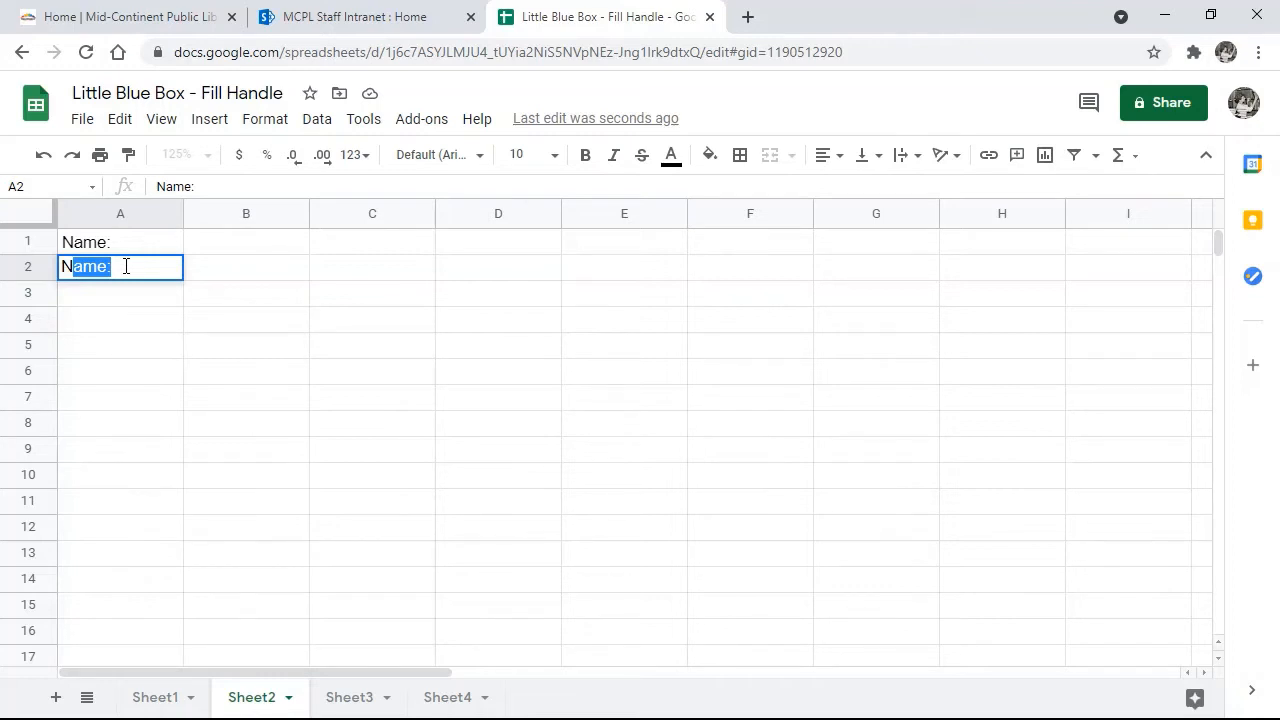
key("Return")
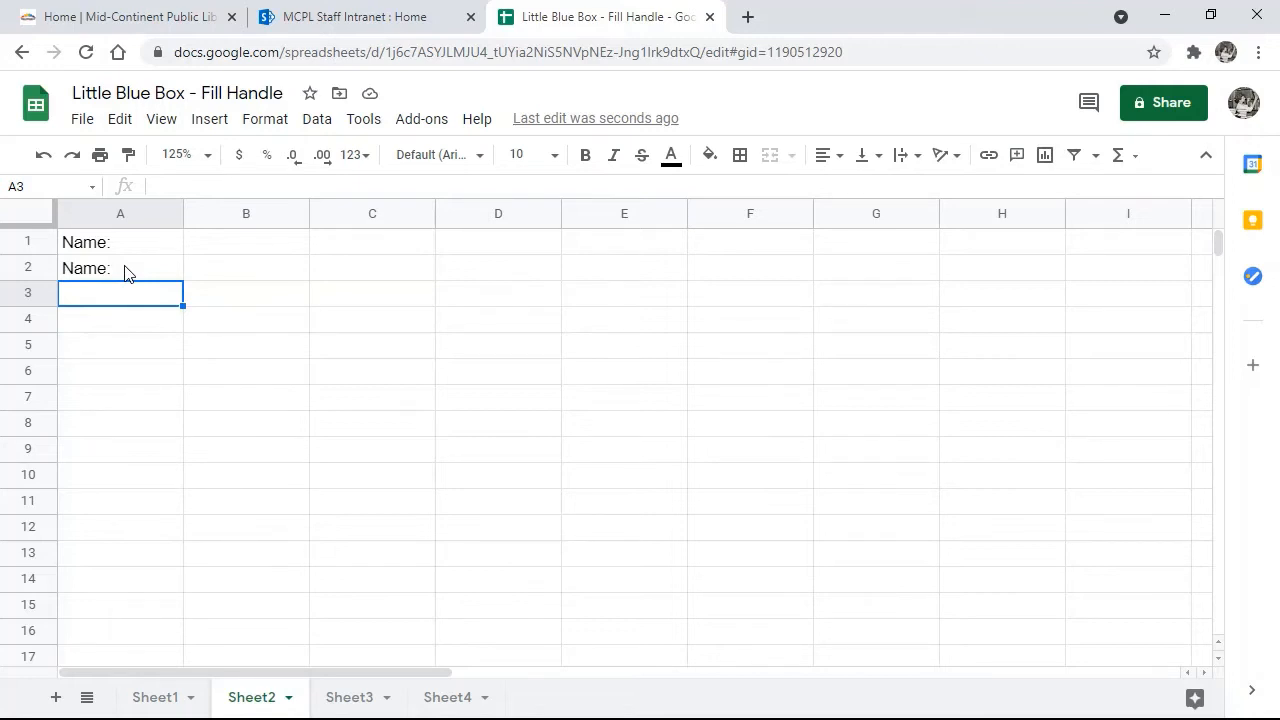
left_click(126, 273)
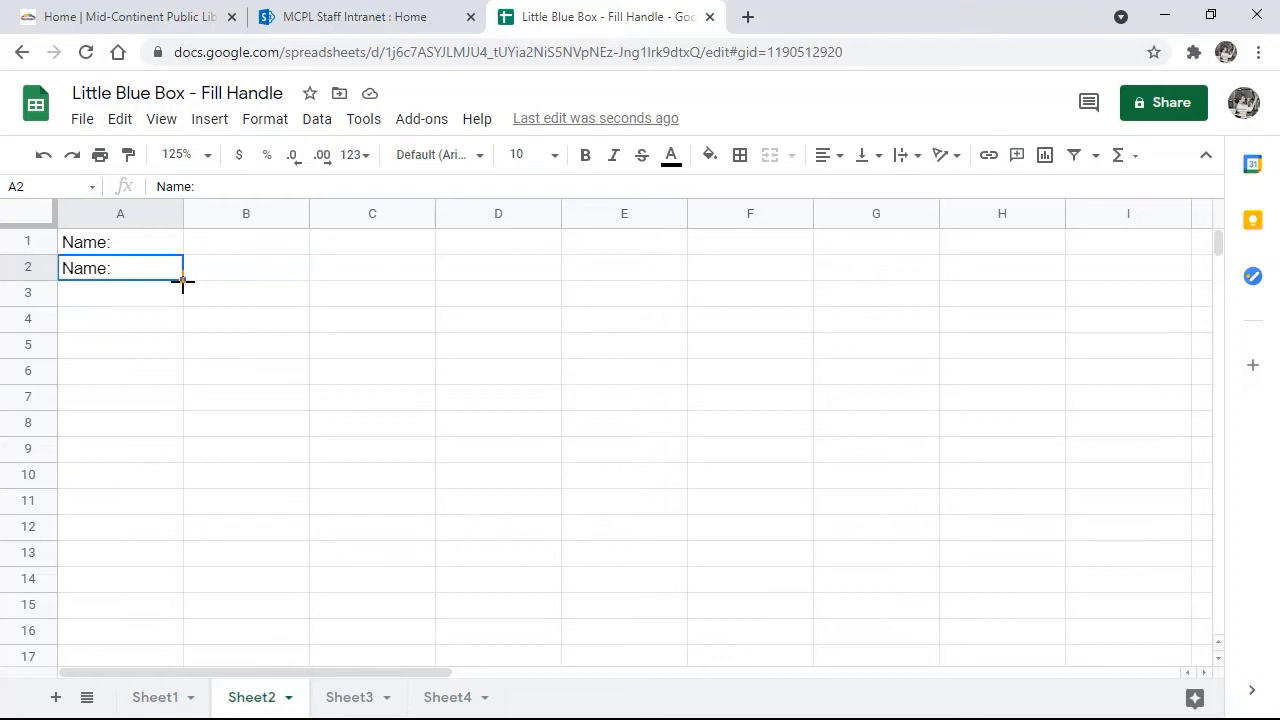
left_click_drag(183, 281, 174, 628)
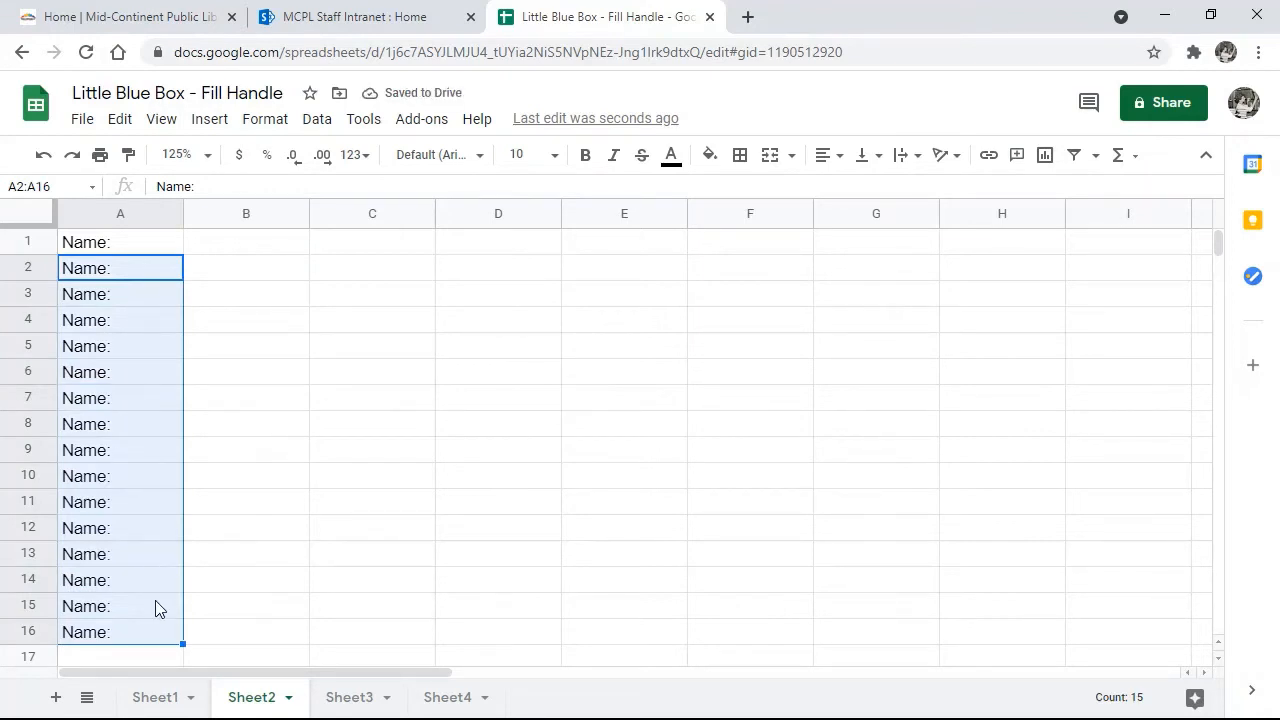
- Enter the label "Address:" in cell C1 and copy it down through C16 with the fill handle
left_click(343, 248)
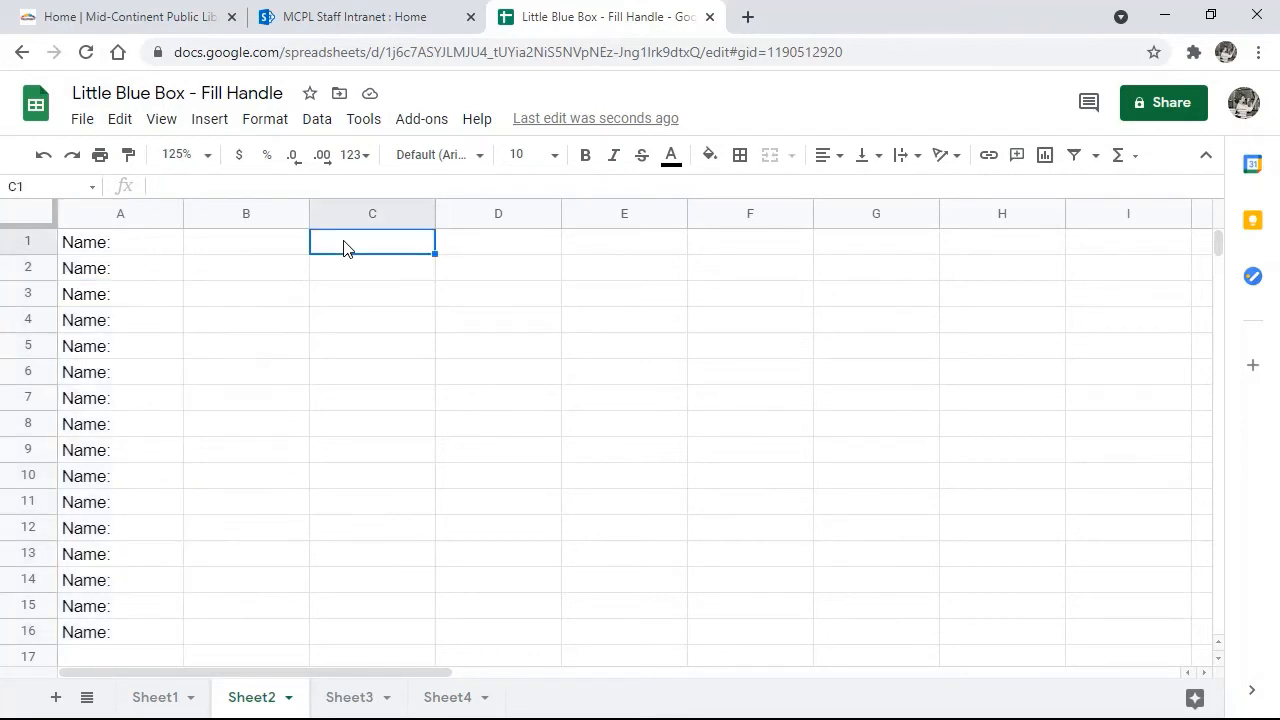
type("Address:")
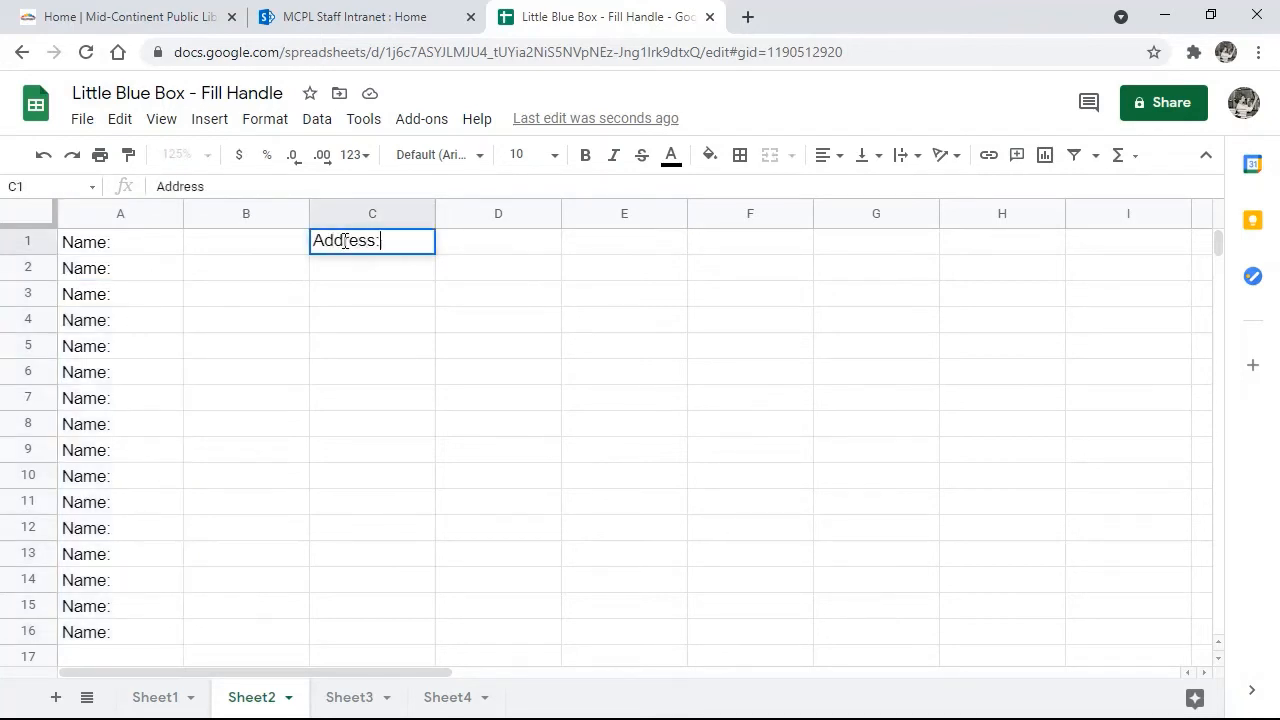
key("Return")
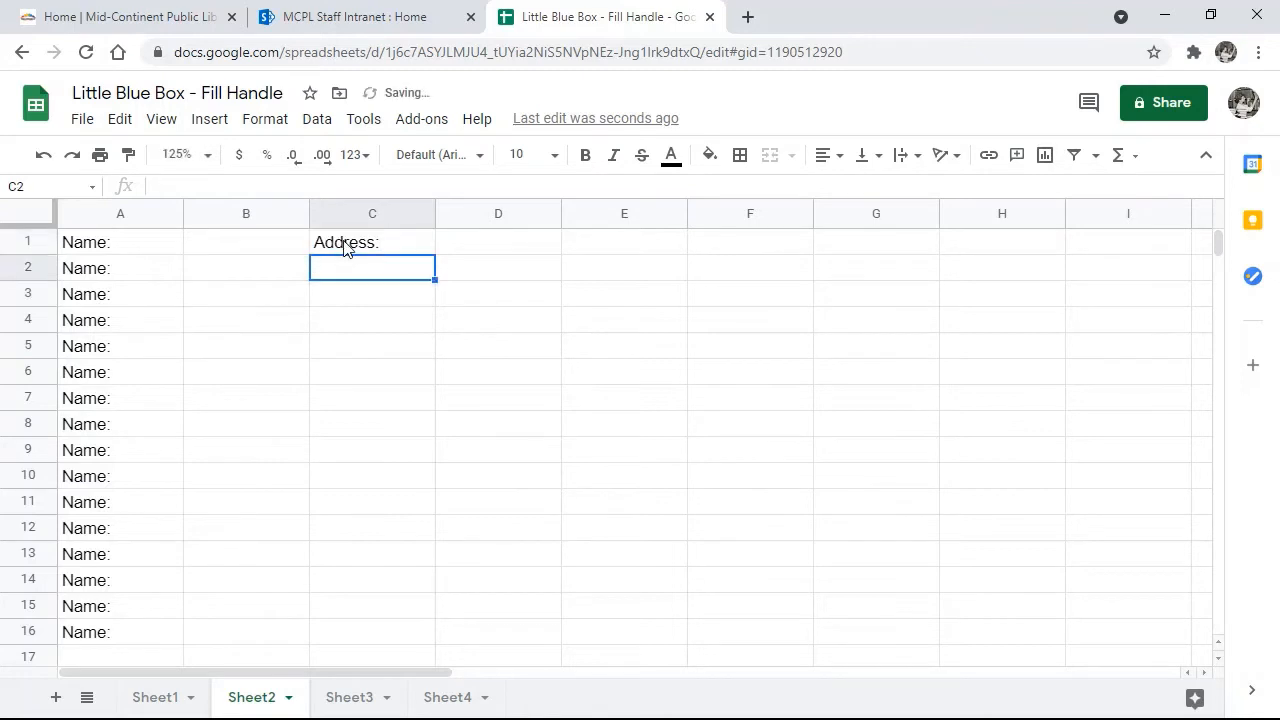
left_click(362, 248)
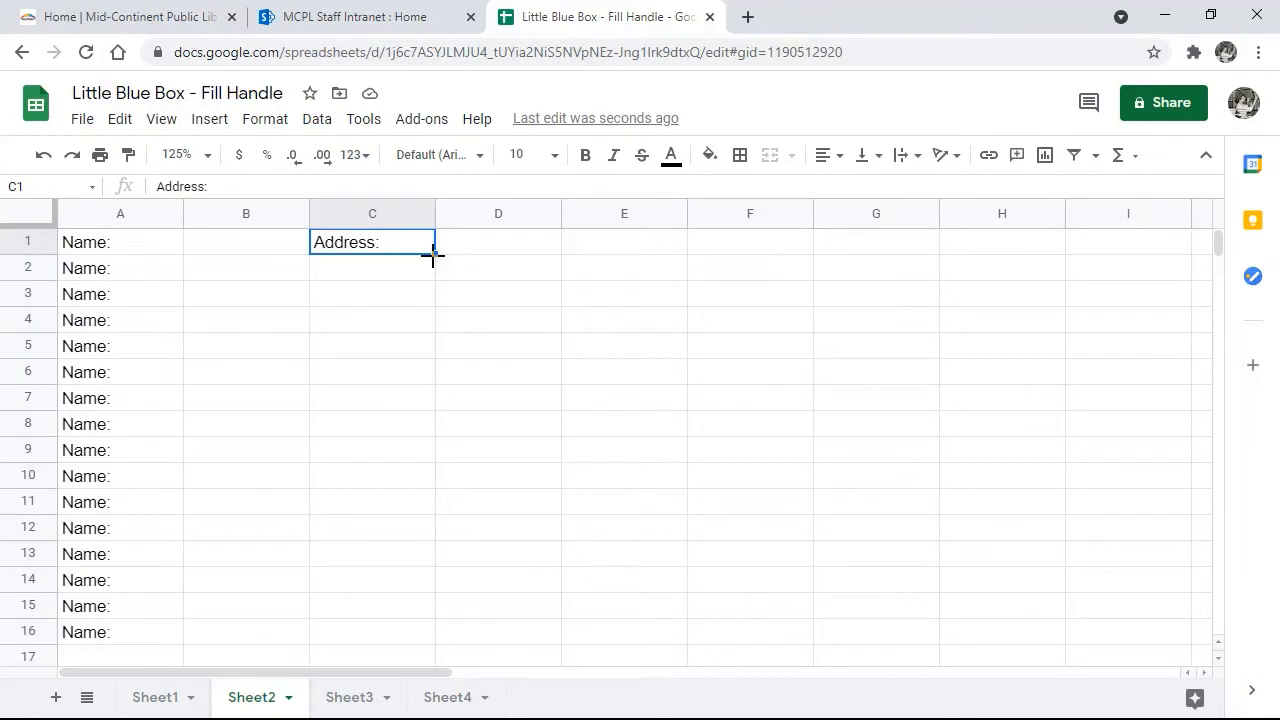
left_click_drag(433, 255, 451, 612)
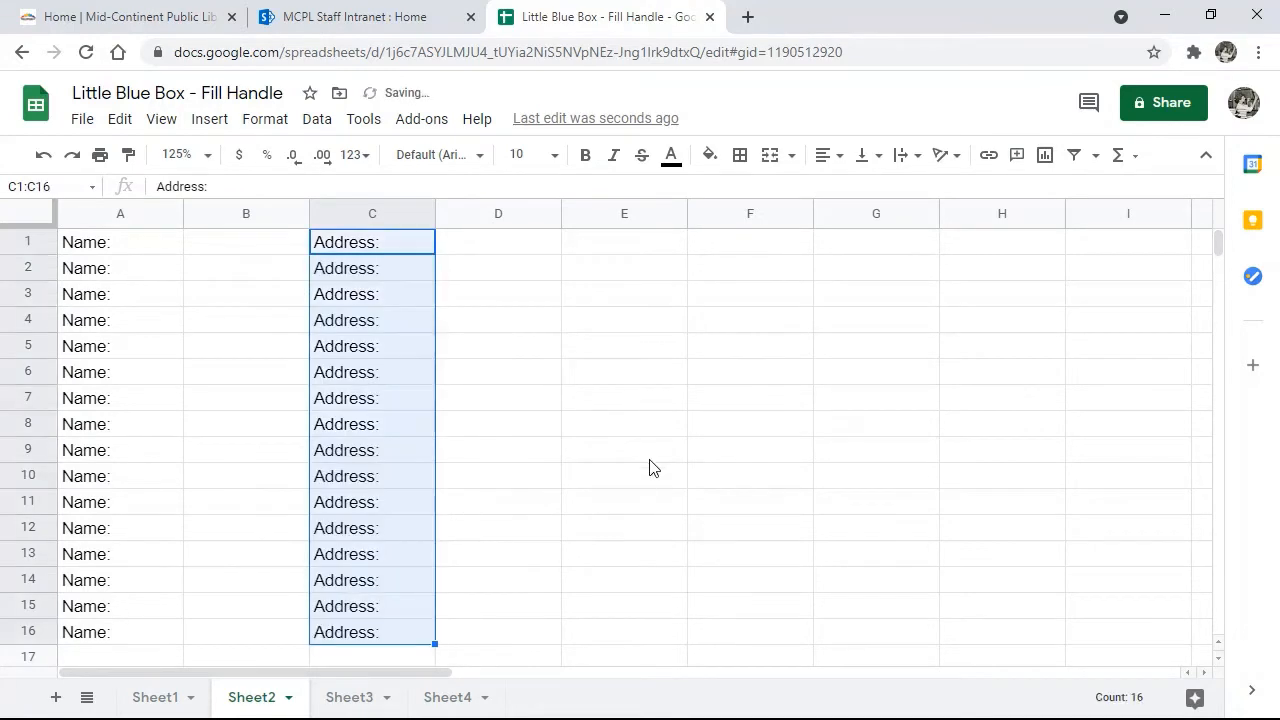
- Enter the label "Phone:" in cell E1 and copy it down through E16 with the fill handle
left_click(593, 251)
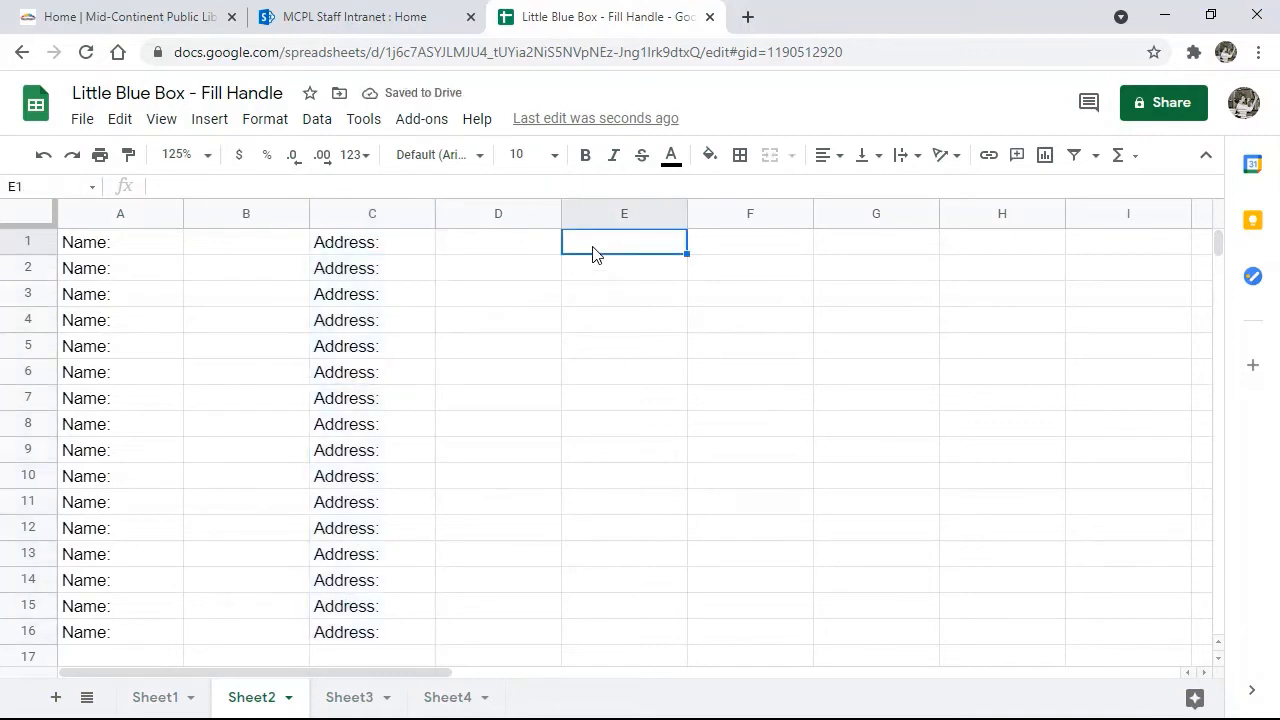
type("Phone:")
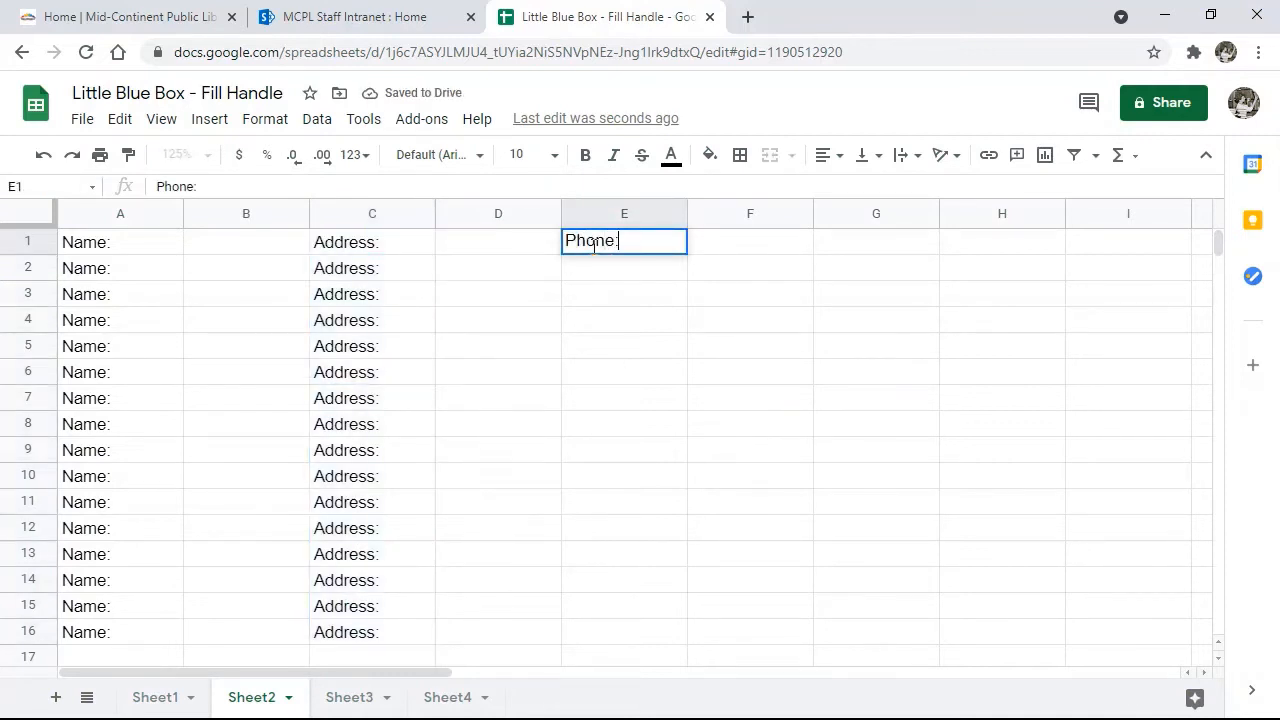
key("Return")
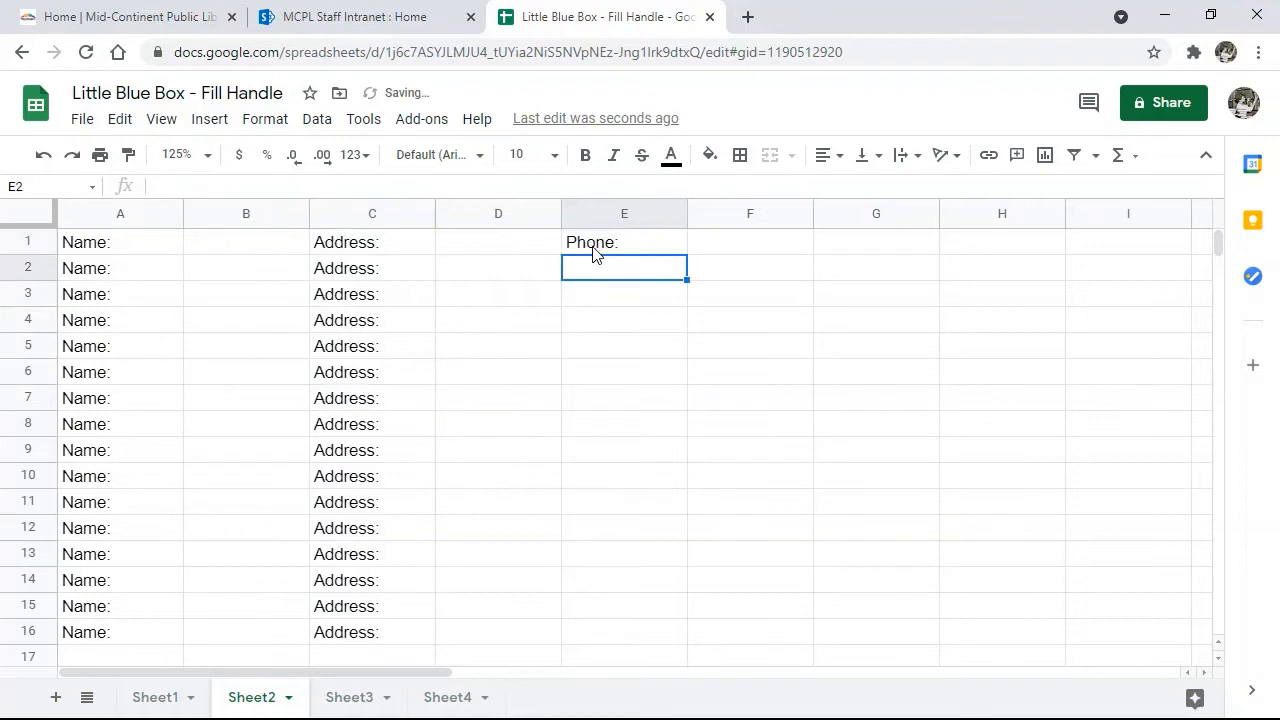
left_click(593, 251)
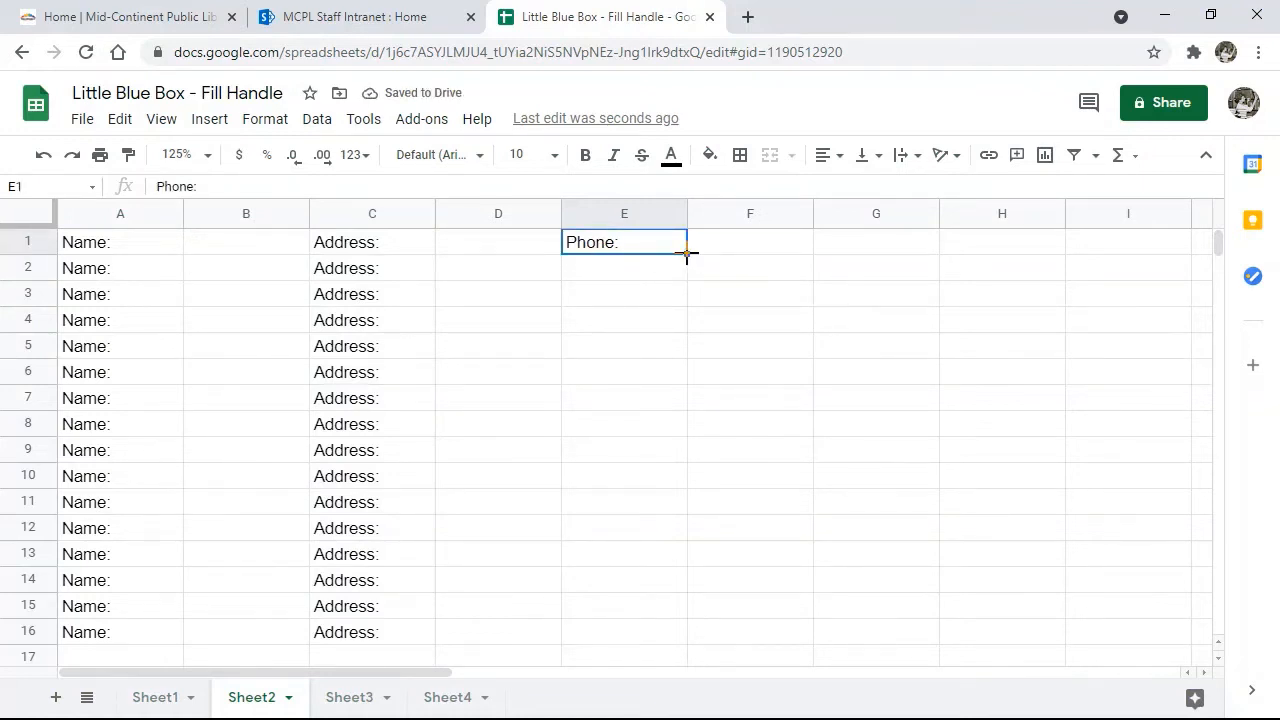
left_click_drag(687, 253, 680, 630)
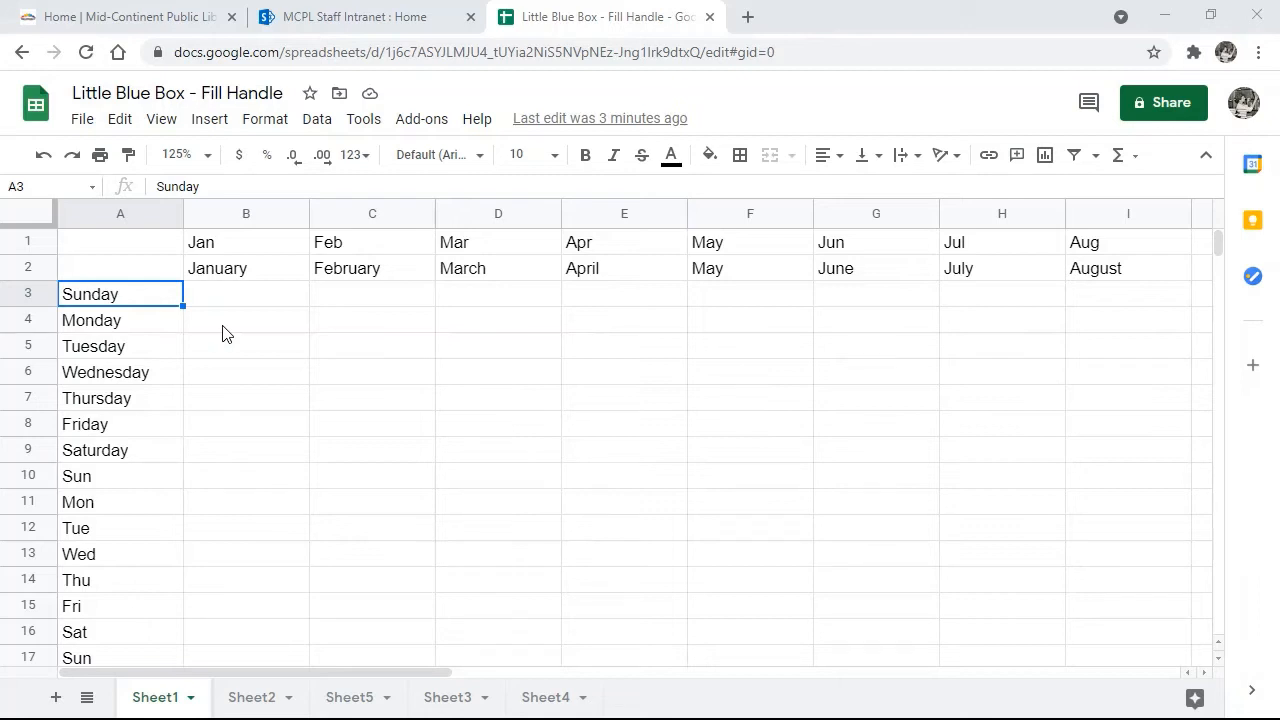
- Insert a blank column before the weekday column on Sheet1 and enter 1 in cell A3
right_click(124, 221)
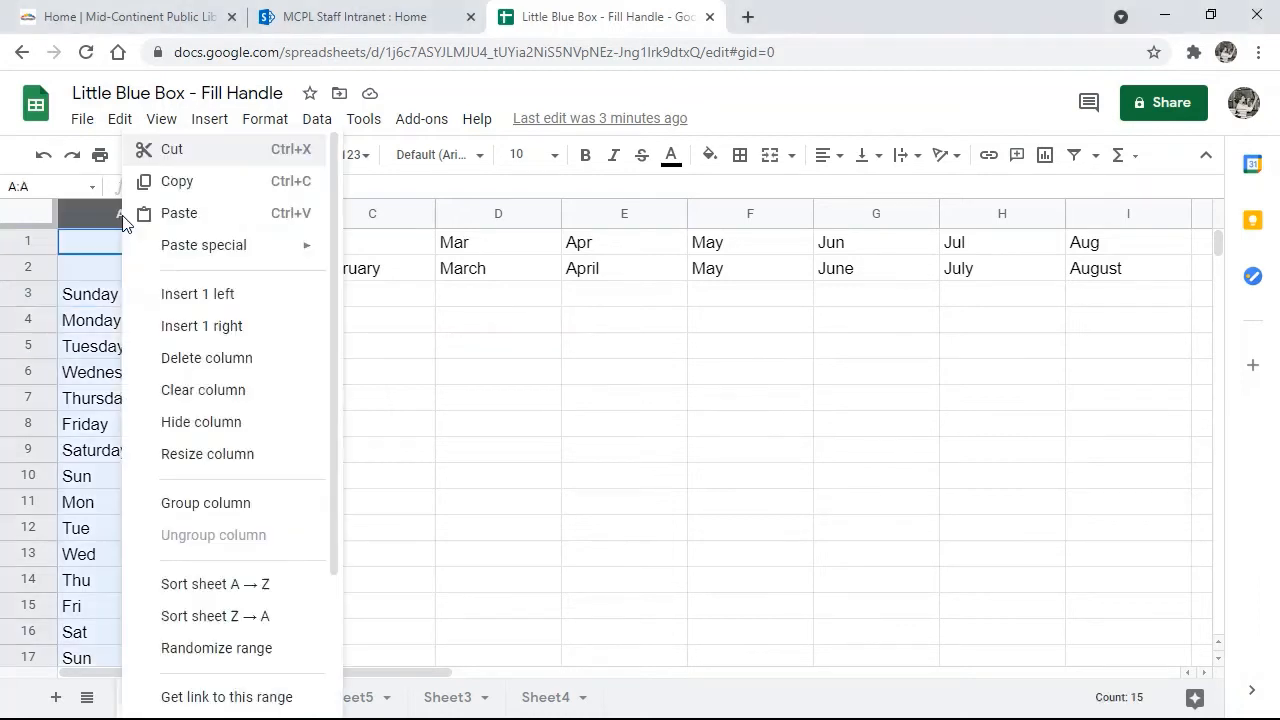
left_click(212, 297)
left_click(137, 289)
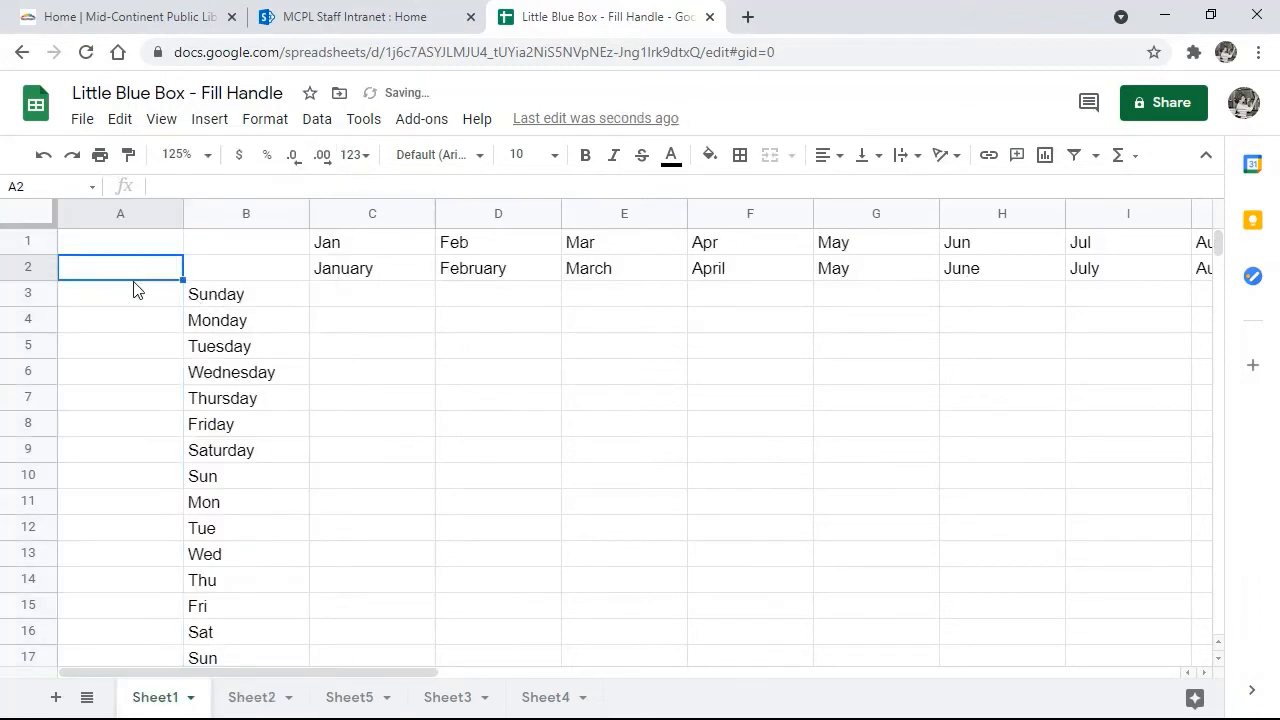
left_click(140, 298)
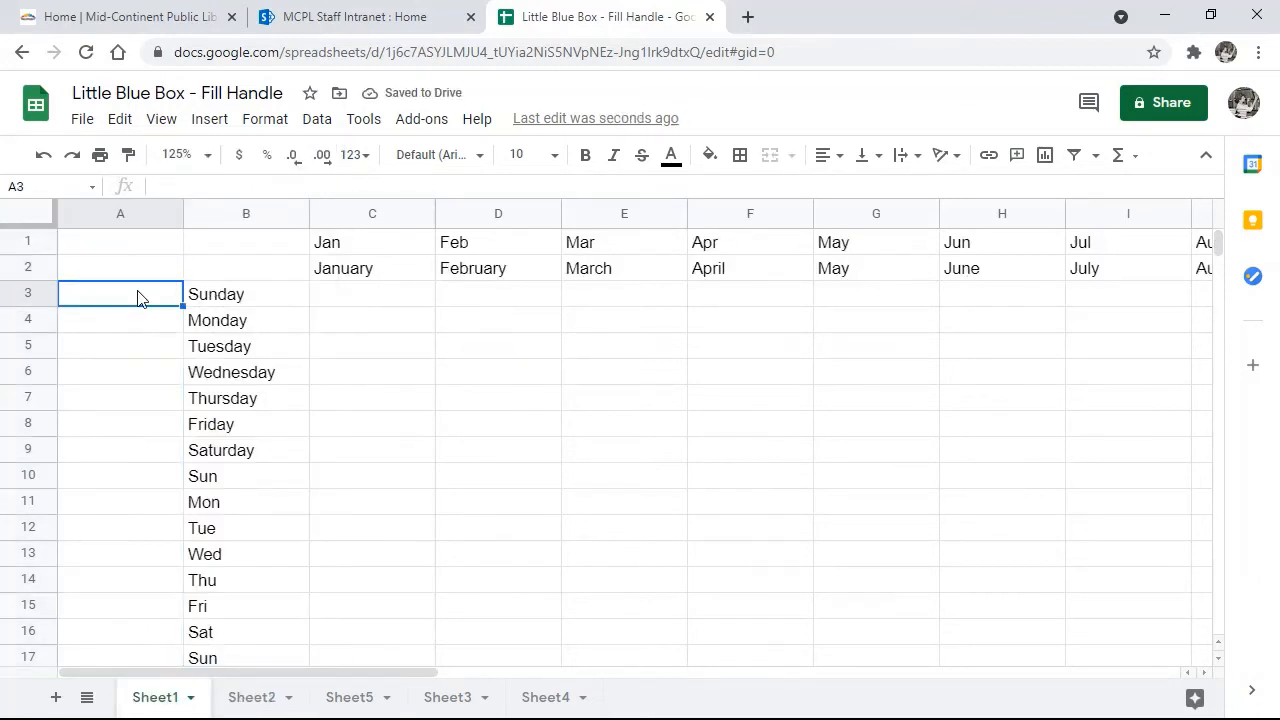
type("1")
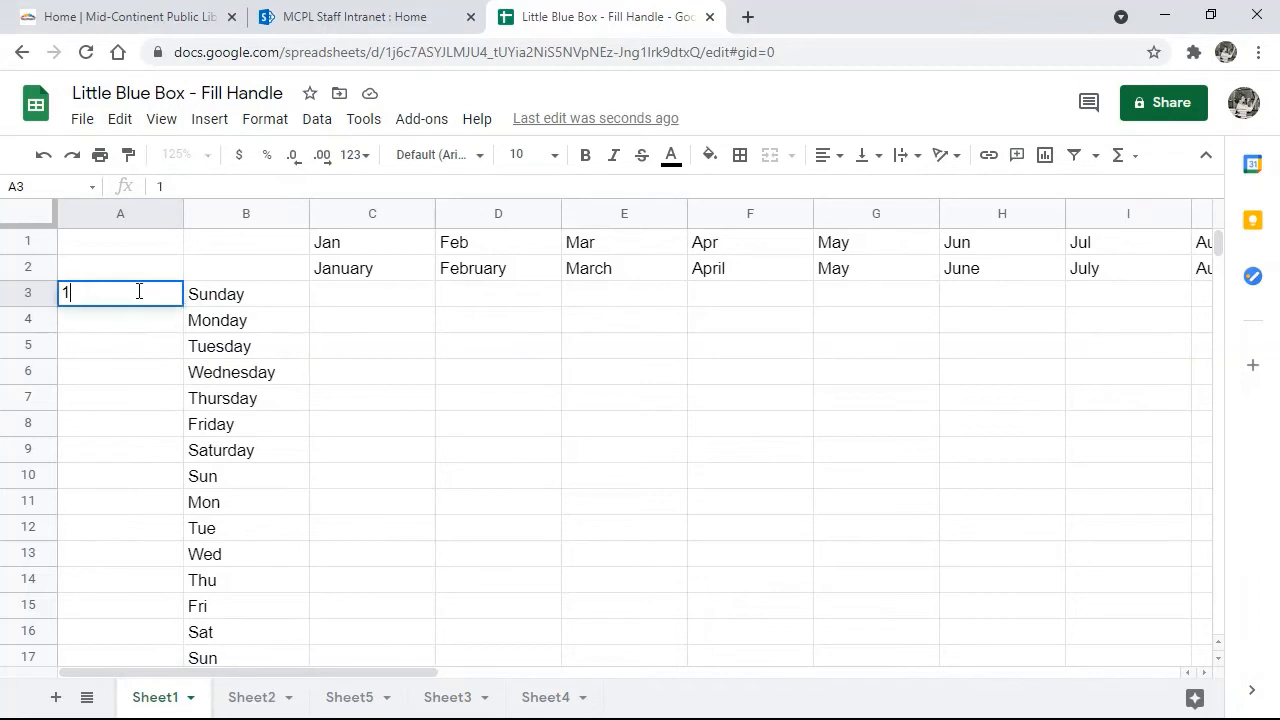
key("Return")
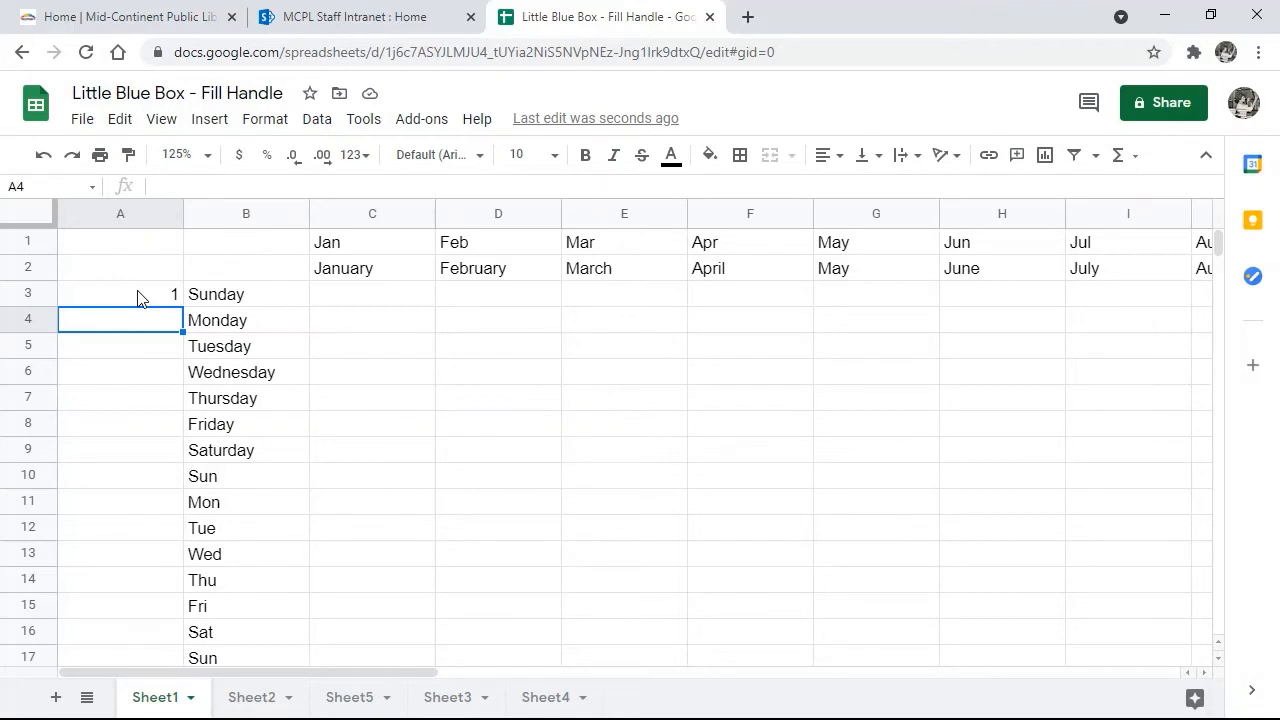
- Try filling the single number from A3 down through A9, and undo the fill
left_click(138, 298)
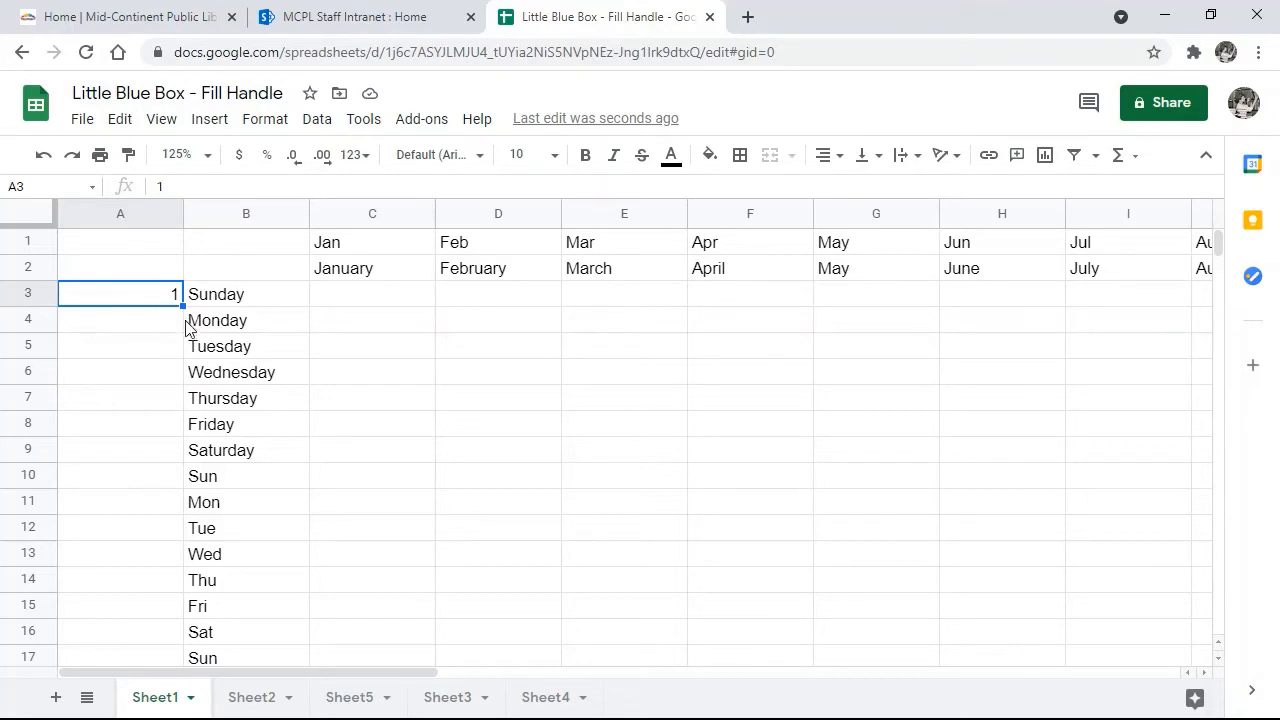
left_click_drag(178, 306, 172, 464)
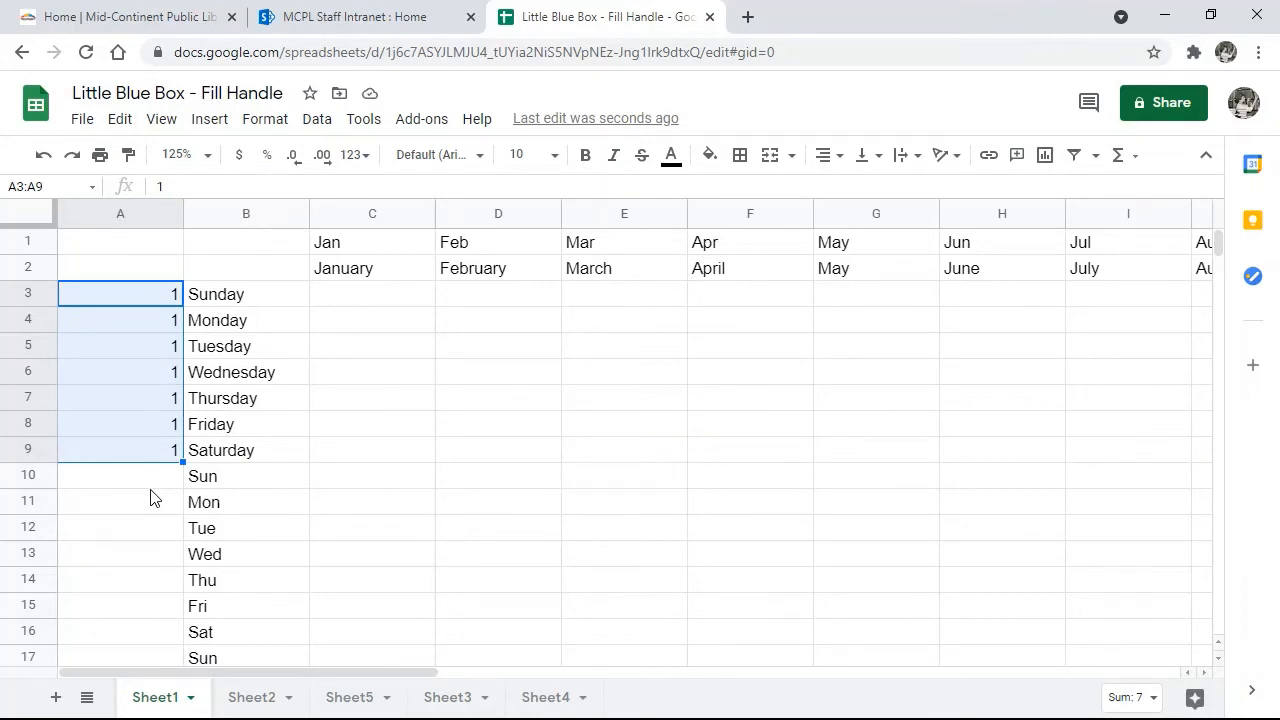
left_click(44, 165)
- Enter 2 in cell A4 and autofill the number series from A3:A4 down through A17
left_click(158, 326)
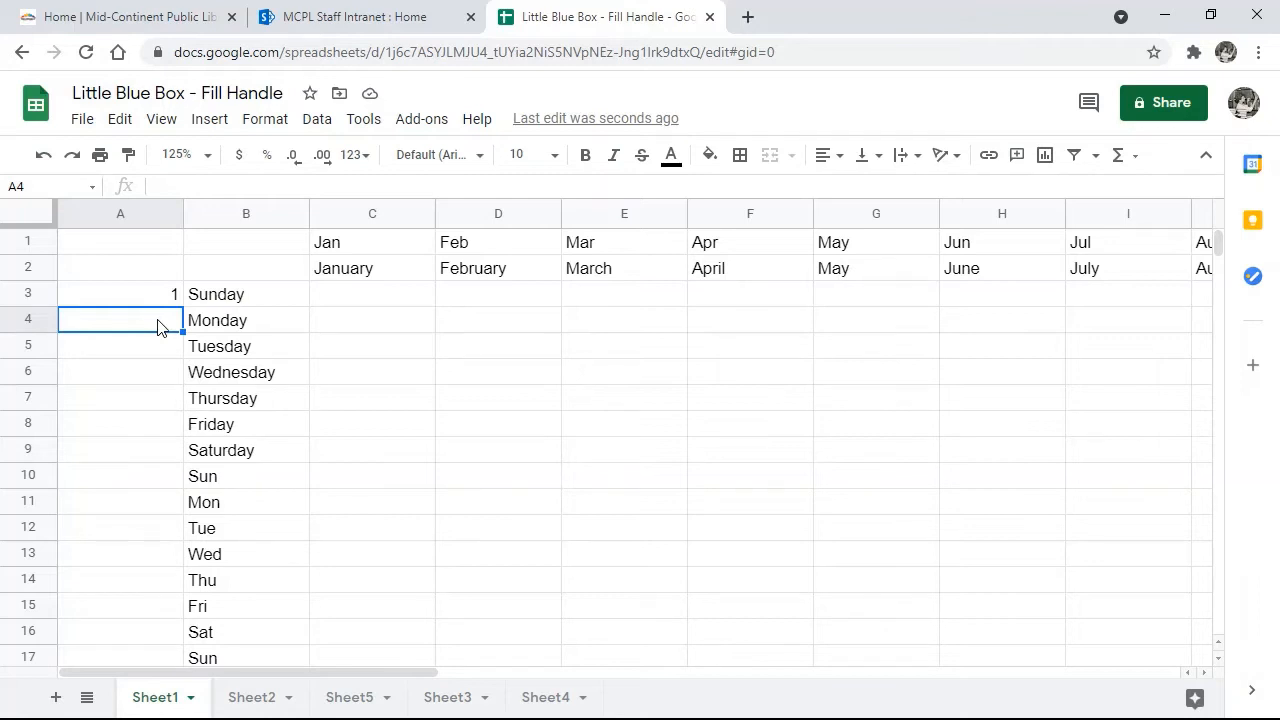
type("2")
key("Return")
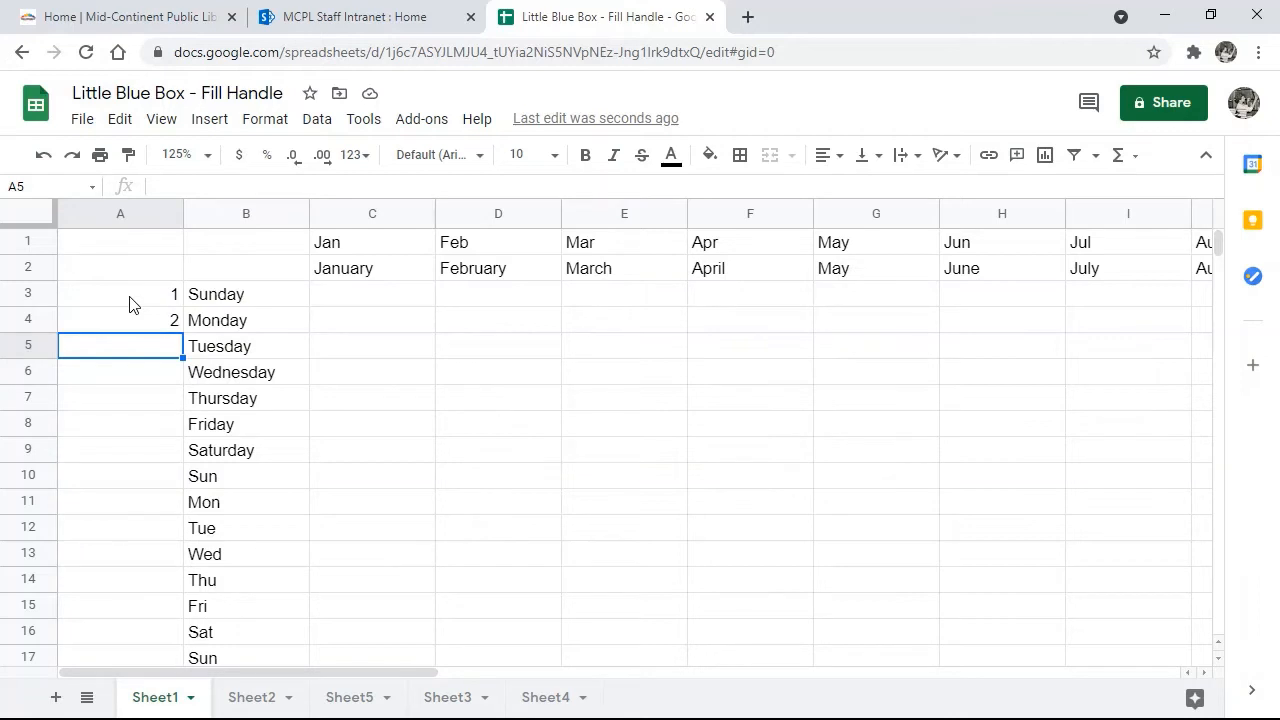
left_click(130, 304)
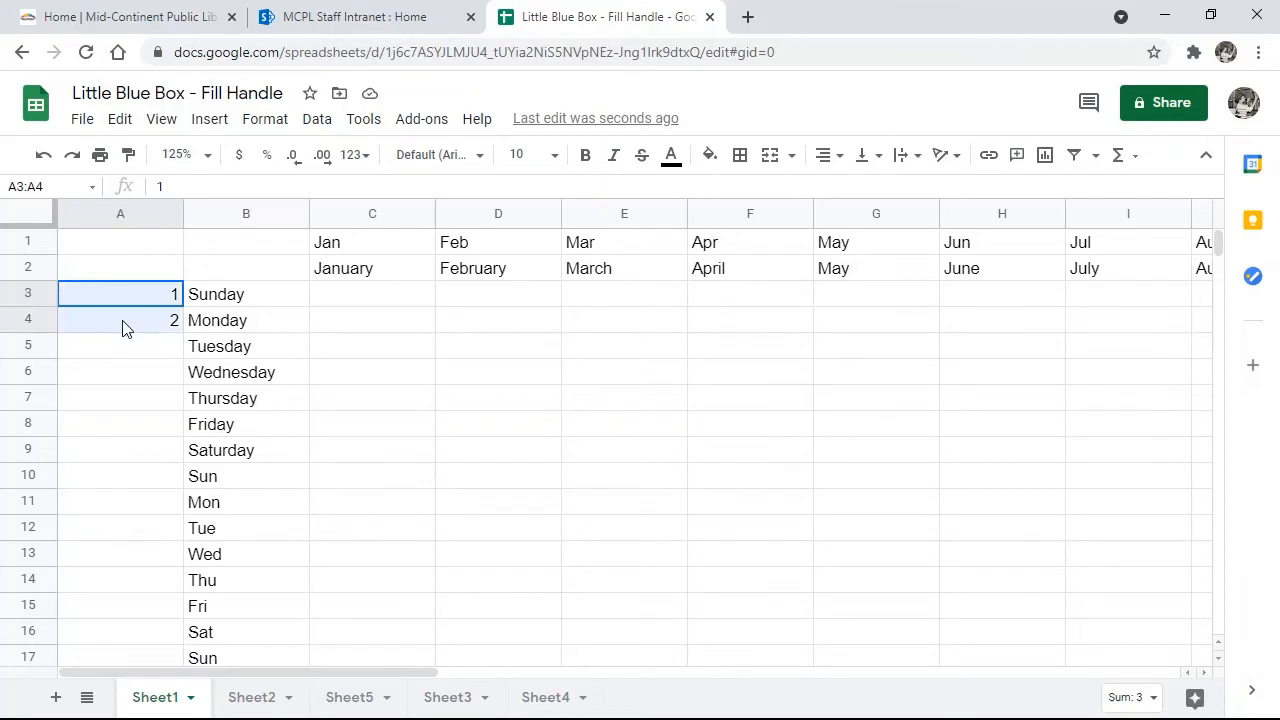
left_click_drag(125, 328, 127, 332)
left_click_drag(181, 332, 171, 650)
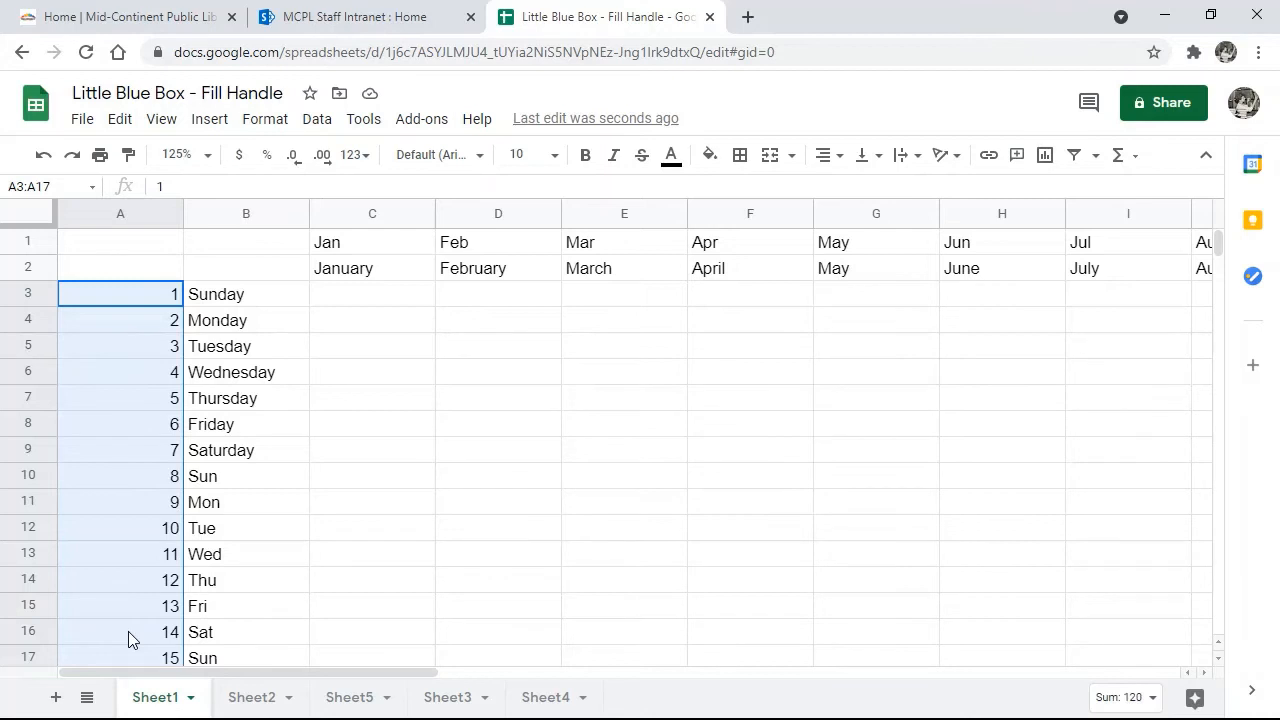
- On Sheet5, enter 5/6/2021 in A1 and 5/13/2021 in A2, and autofill the weekly dates down through A15
left_click(358, 703)
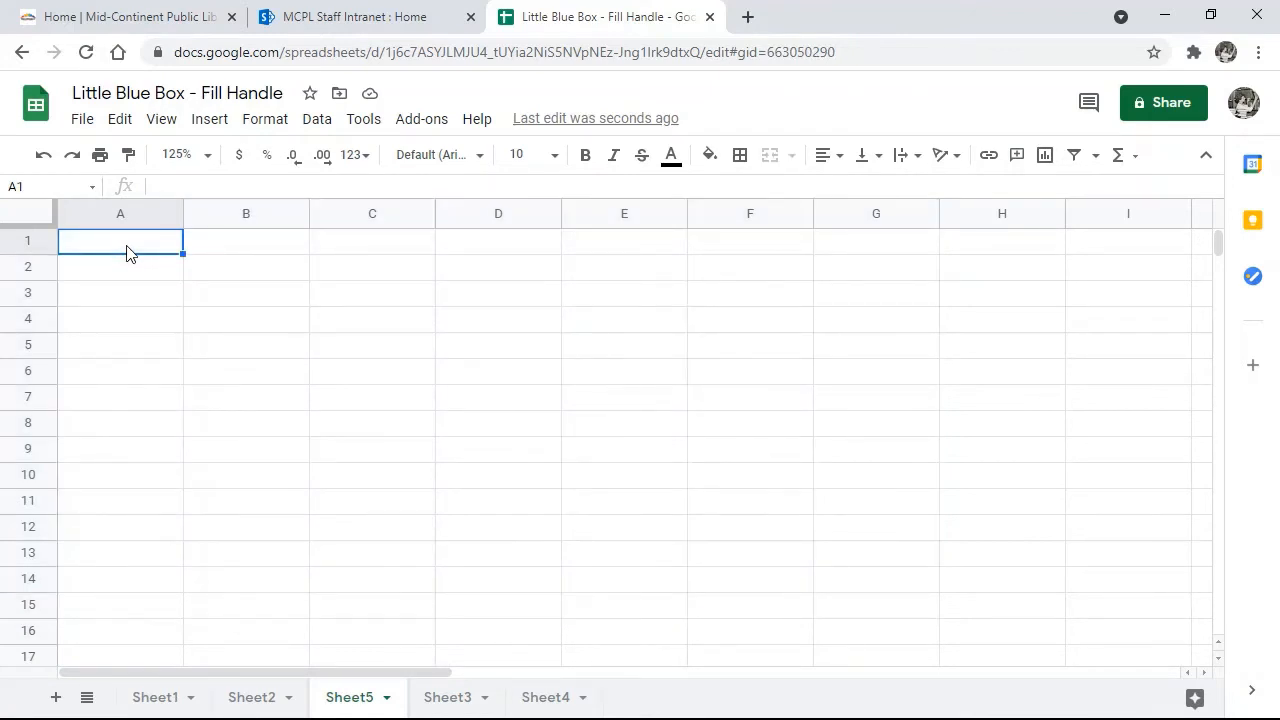
type("5/6/2021")
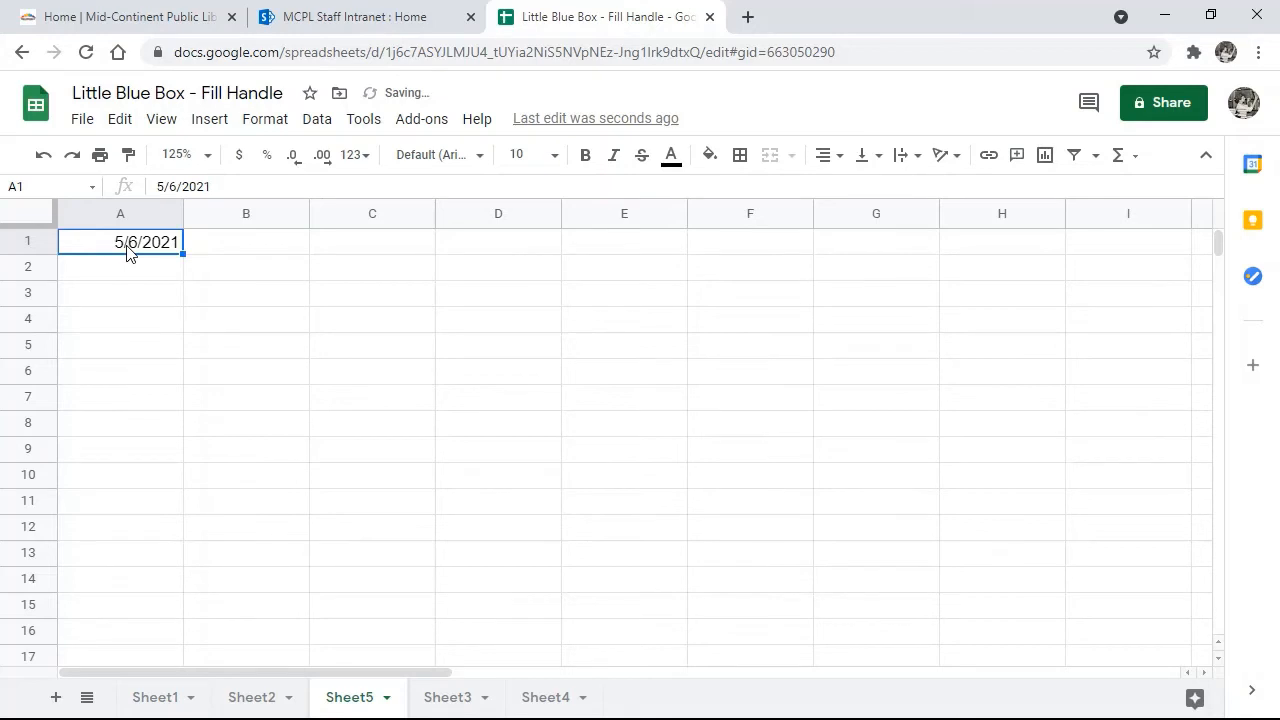
double_click(127, 252)
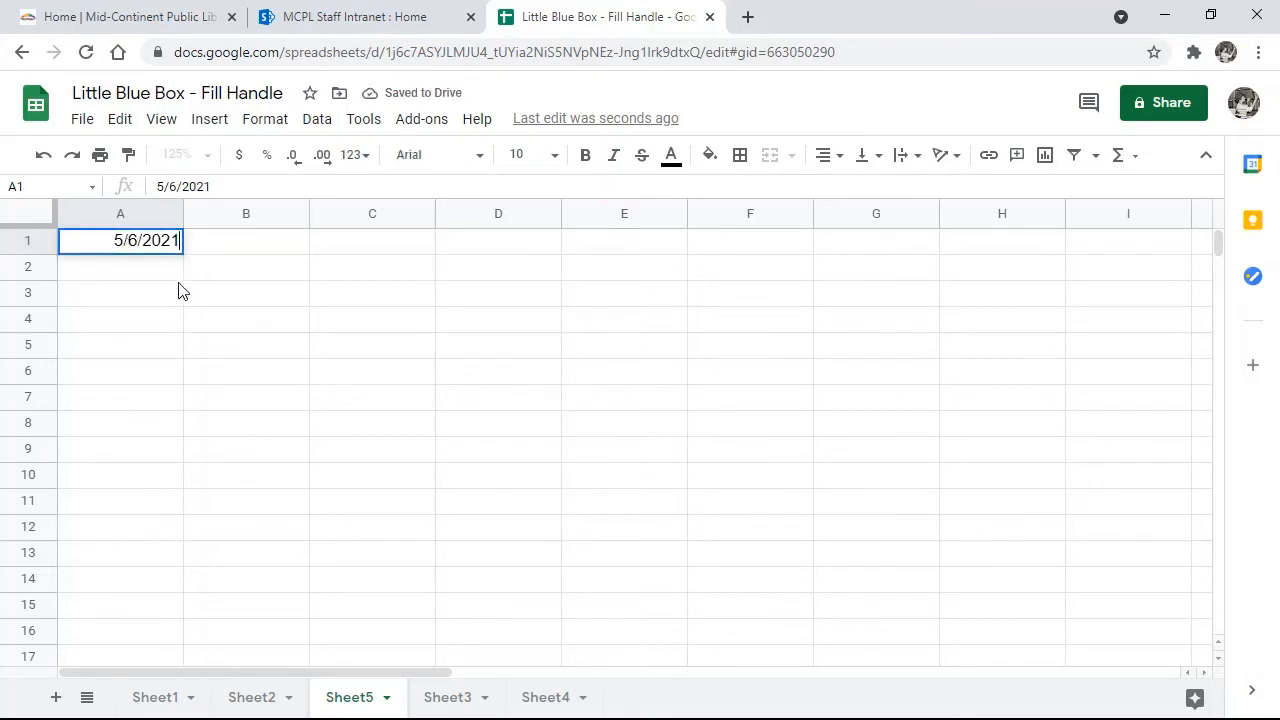
key("Return")
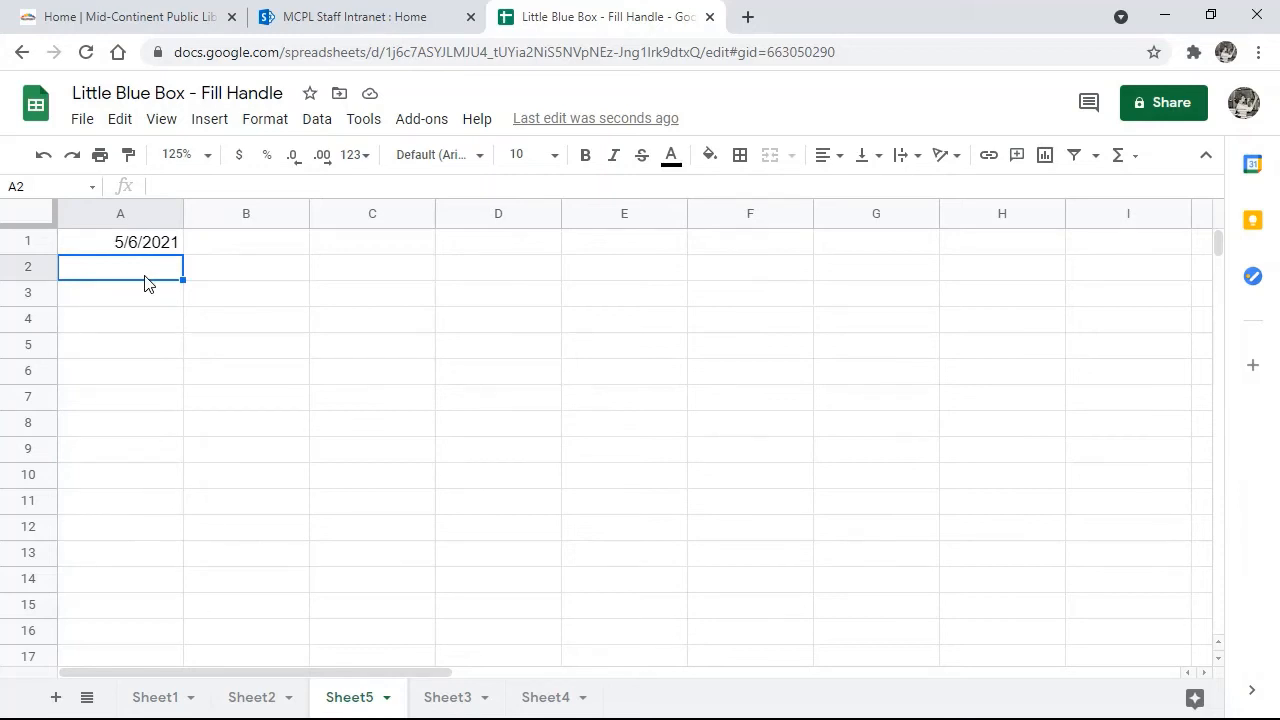
type("5/1")
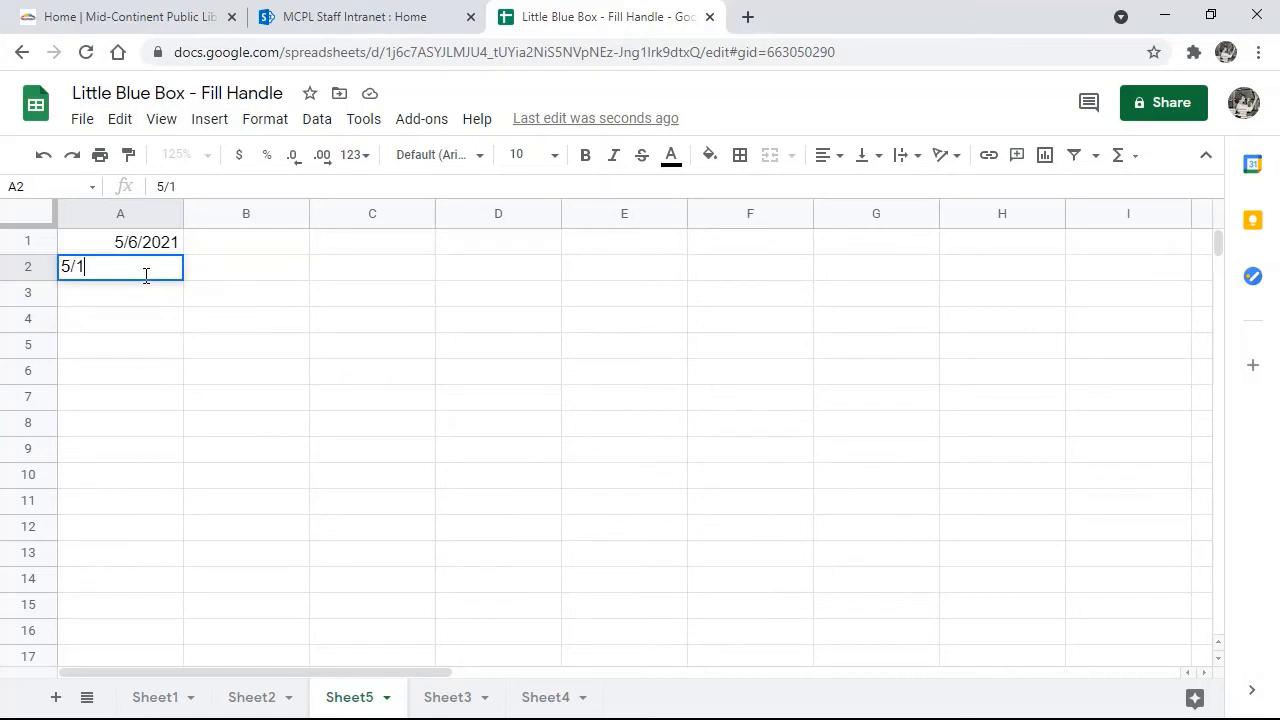
type("3/2021")
key("Return")
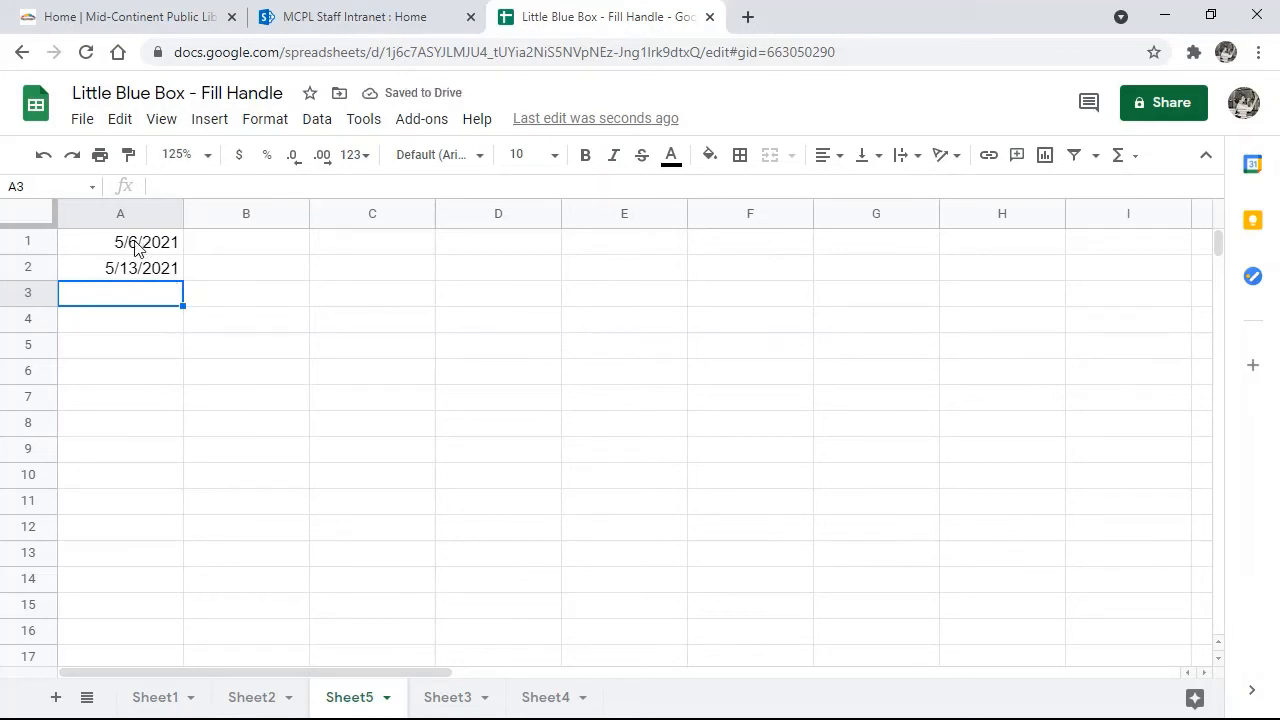
left_click(101, 249)
left_click_drag(101, 249, 98, 283)
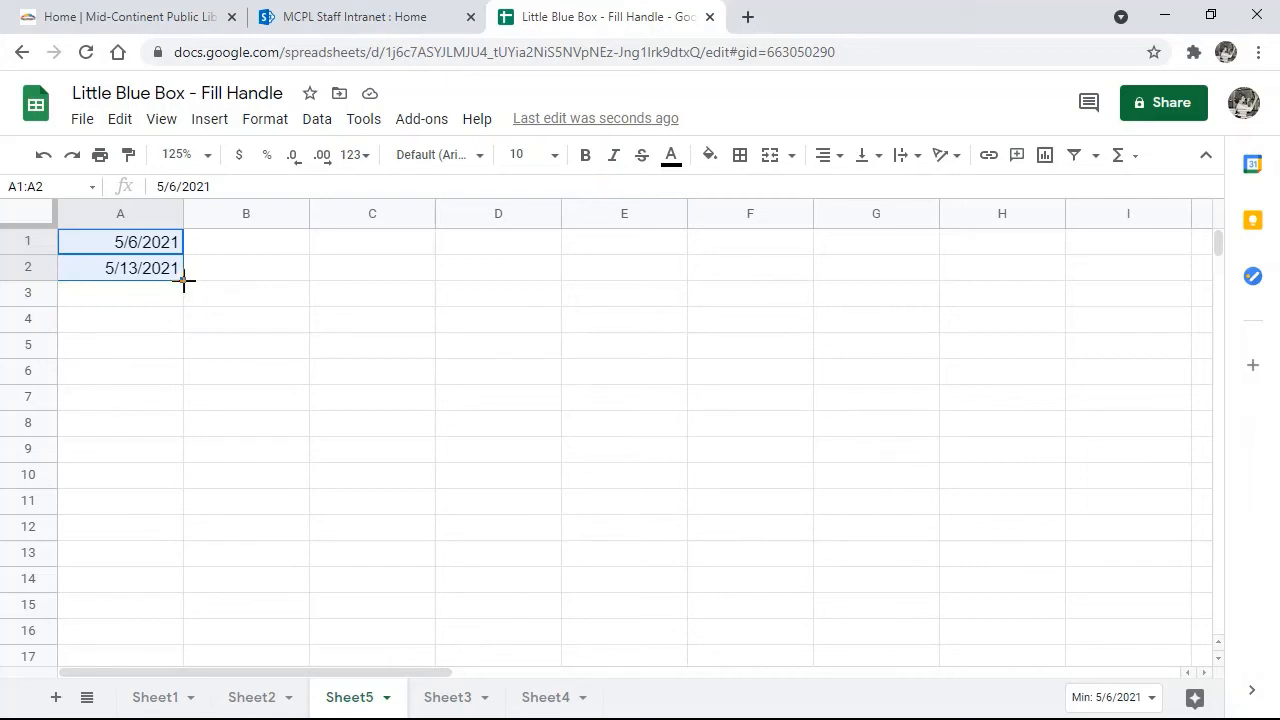
left_click_drag(184, 281, 226, 571)
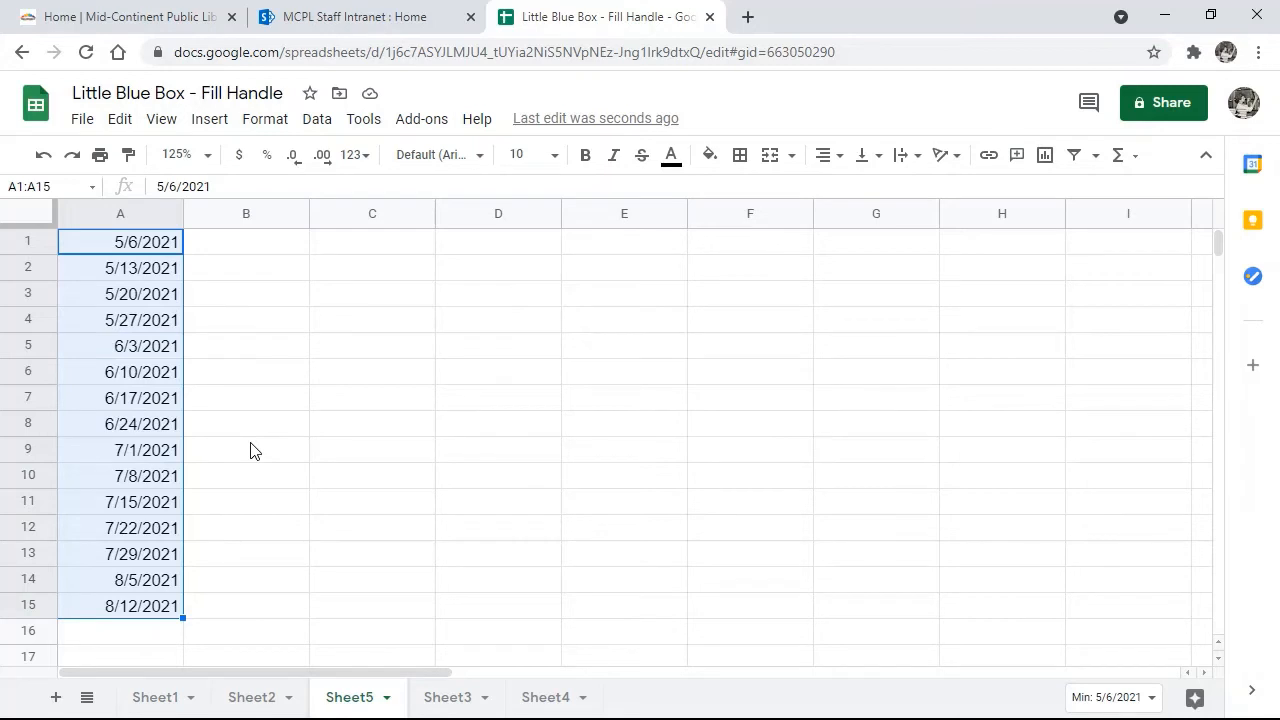
- Enter 5/6/2021 in C1 and 6/6/2021 in C2, and autofill the monthly dates down through C15
left_click(363, 251)
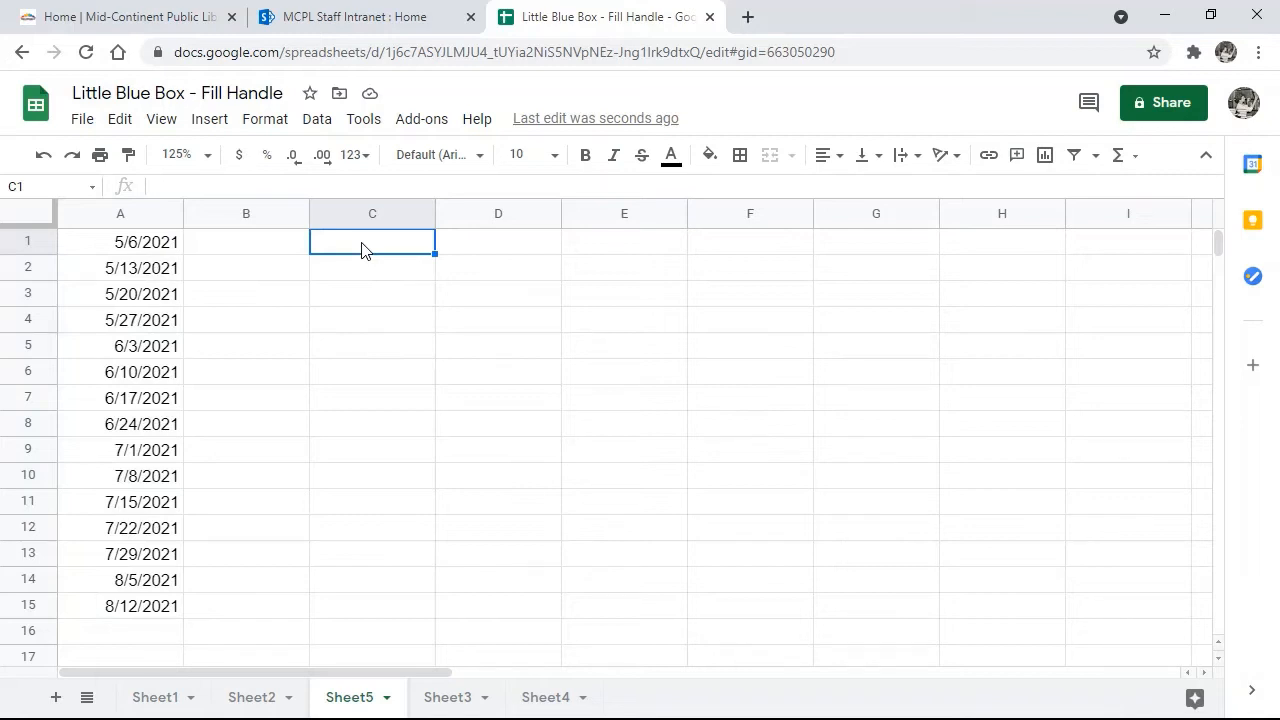
type("5/6/2021")
double_click(363, 247)
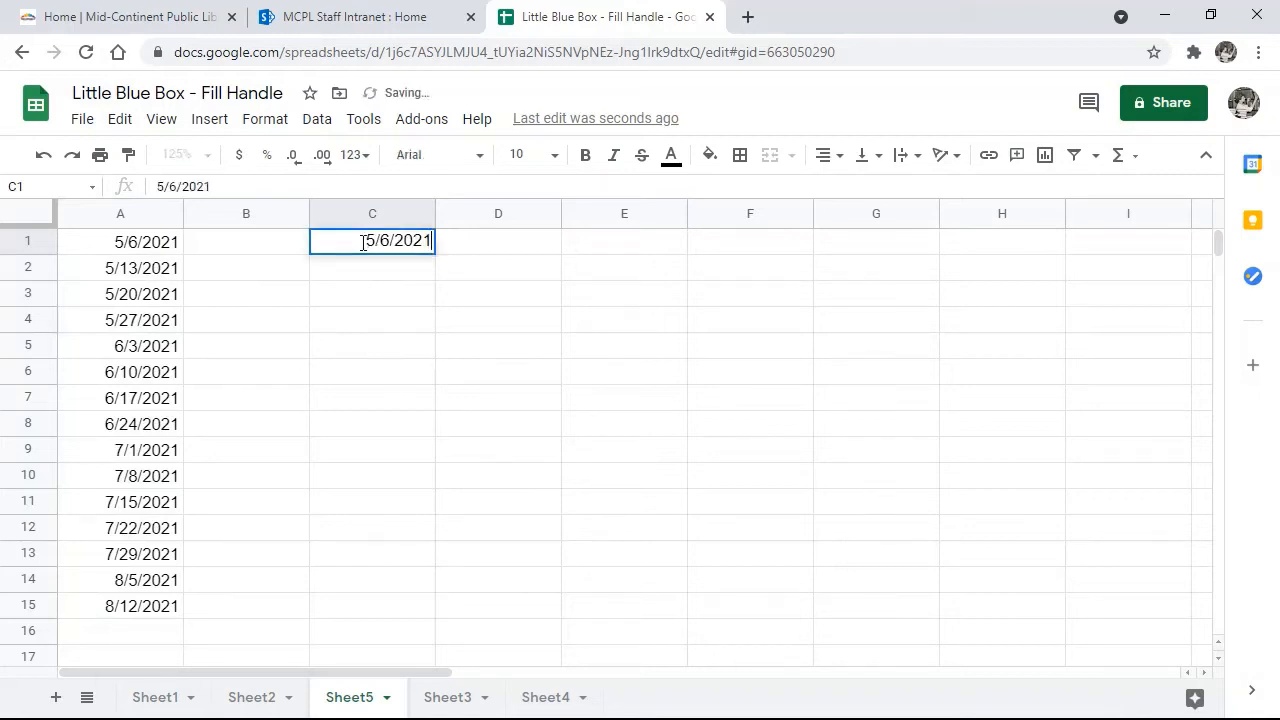
left_click(375, 273)
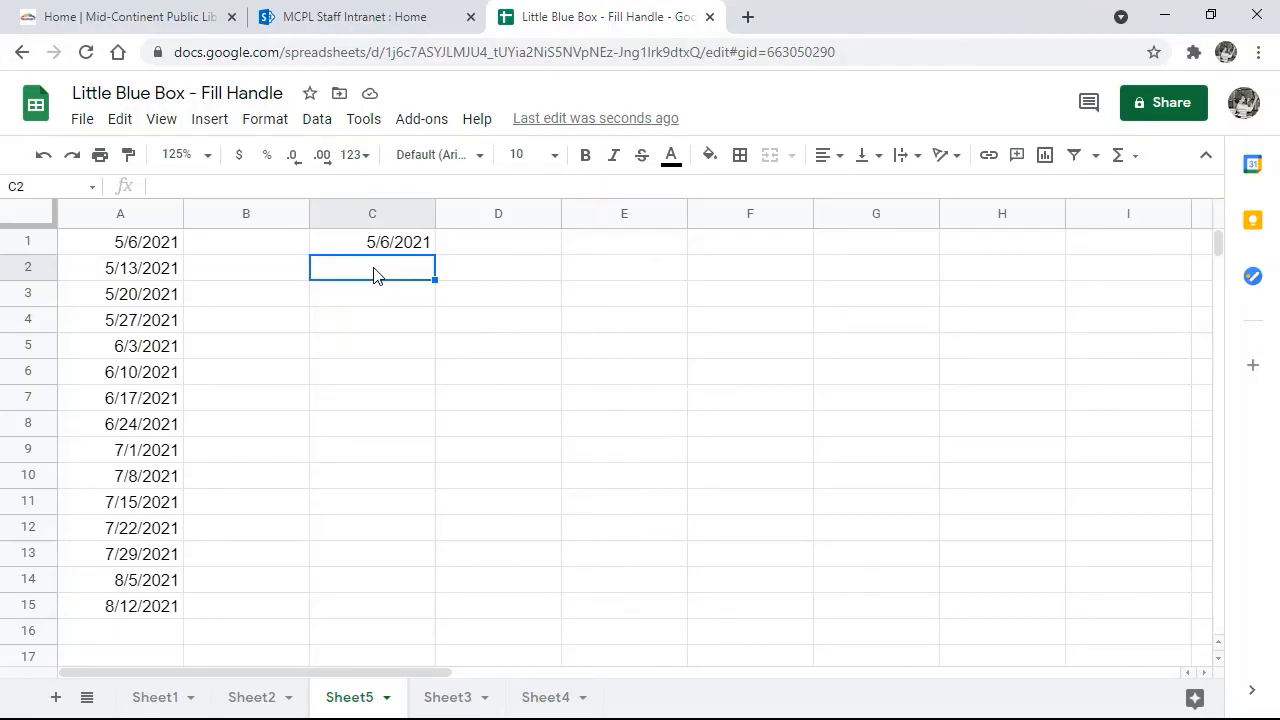
type("6/")
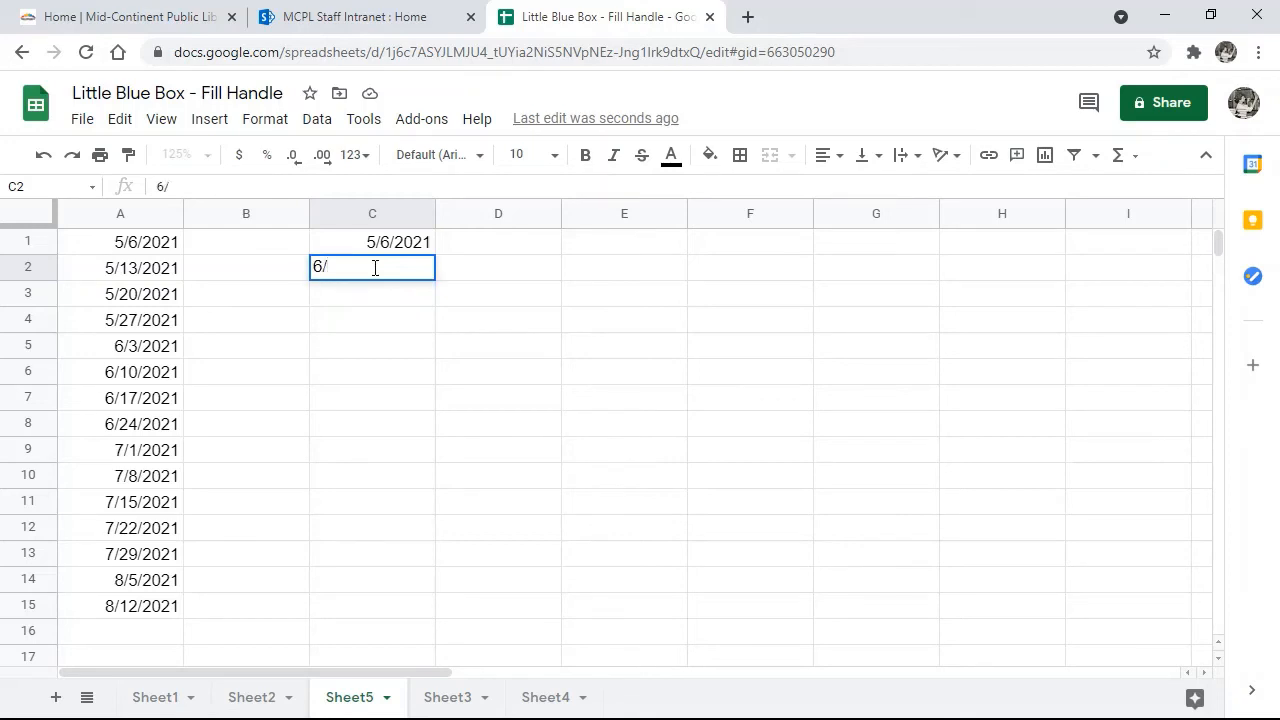
type("6/2021")
key("Return")
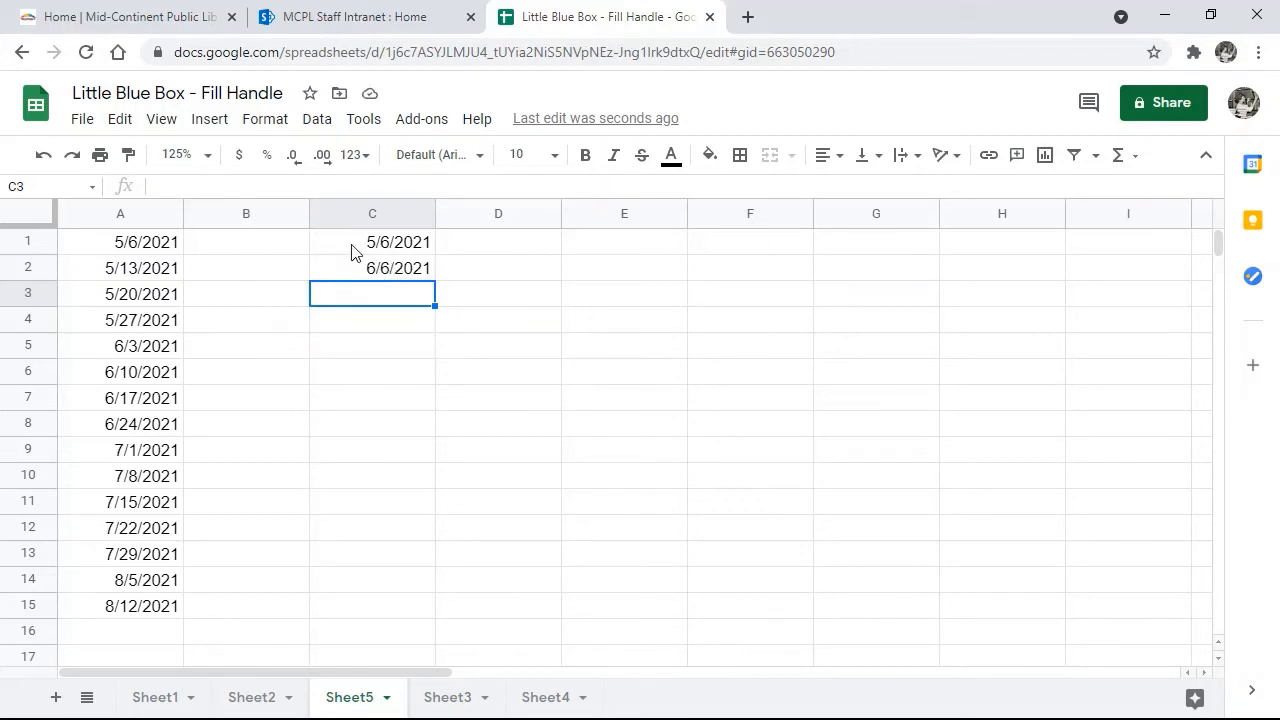
left_click_drag(352, 252, 343, 259)
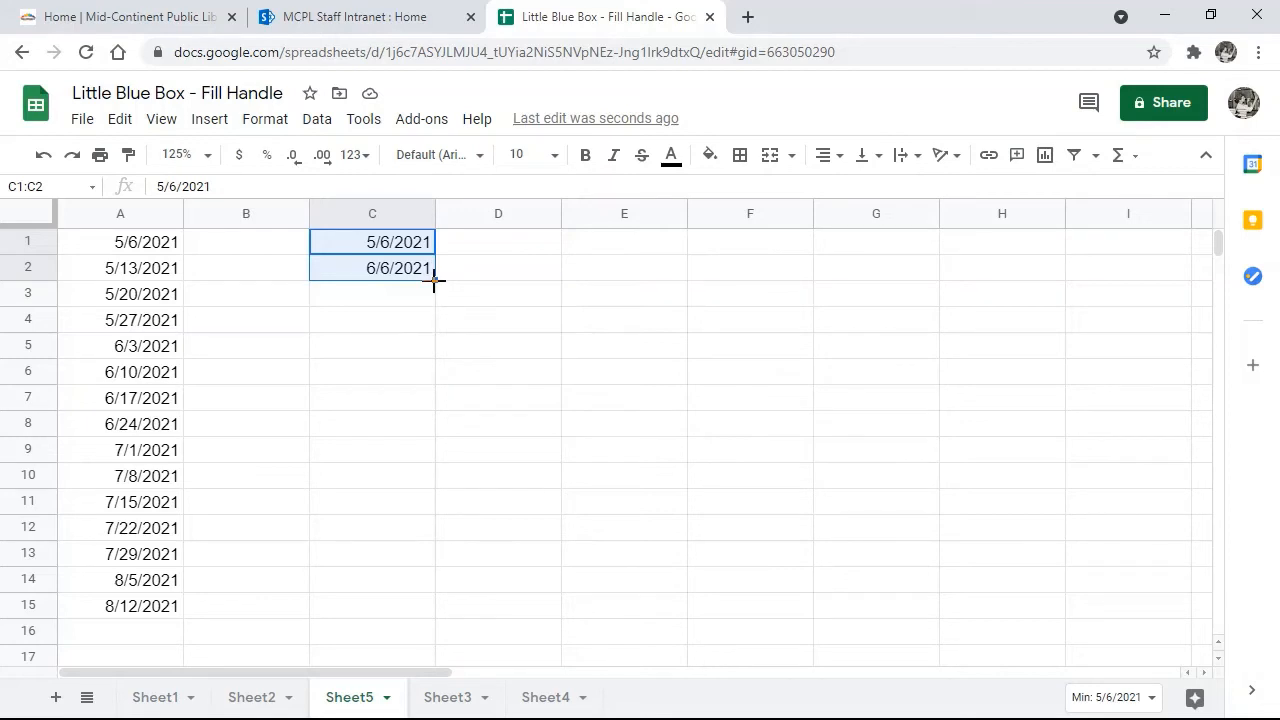
left_click_drag(434, 281, 406, 600)
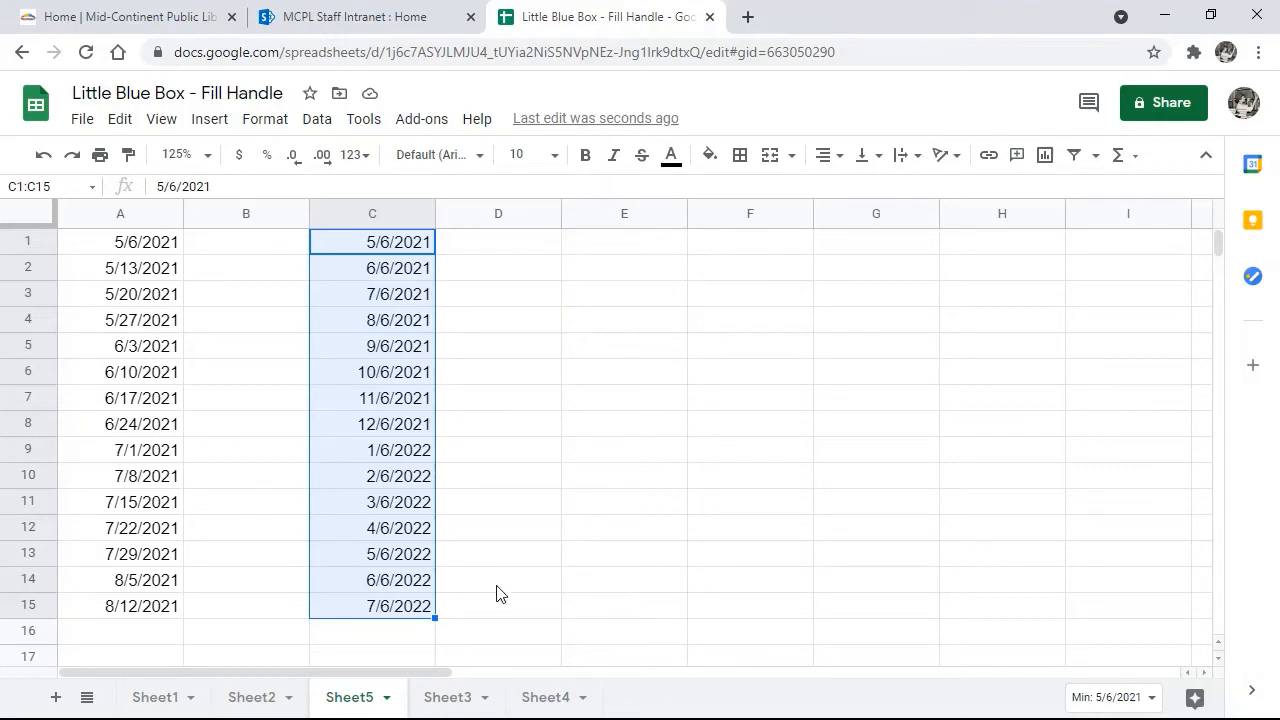
- Enter 5/6/2021 in E1 and 5/6/2022 in E2, and autofill the yearly dates down through E15
left_click(614, 250)
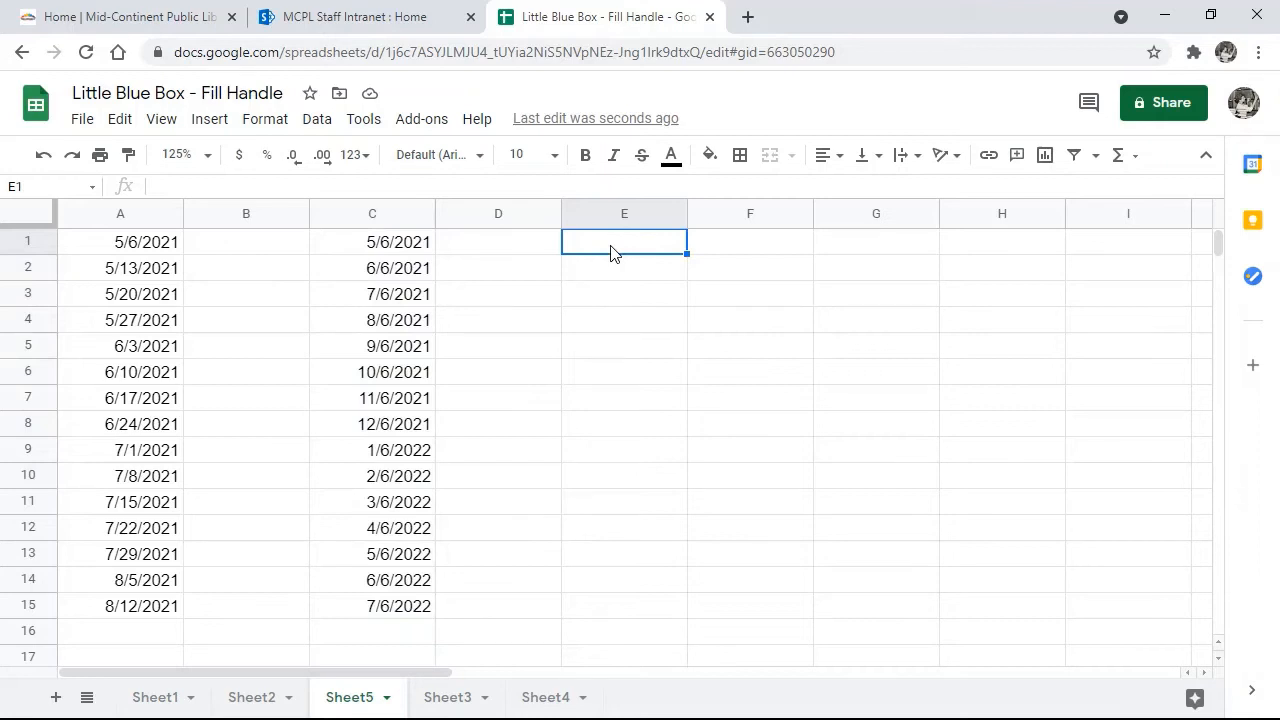
type("5/6/2021")
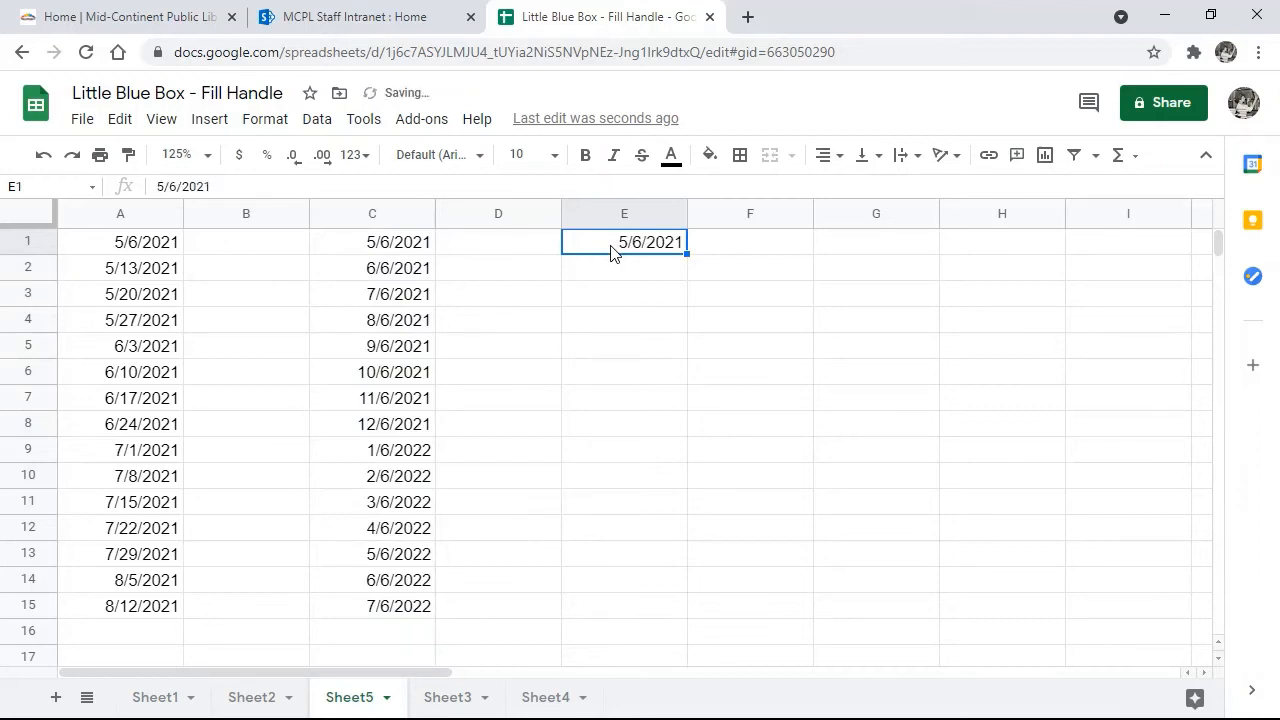
key("Return")
key("Return")
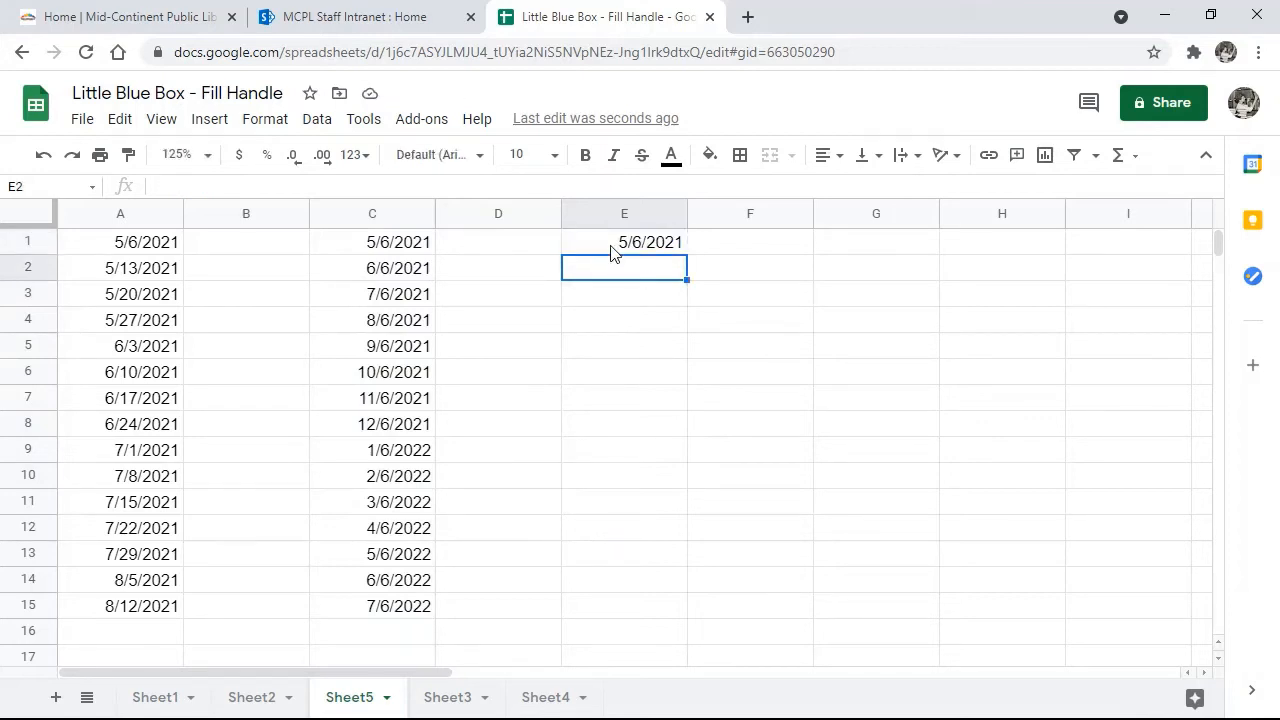
type("5/6/")
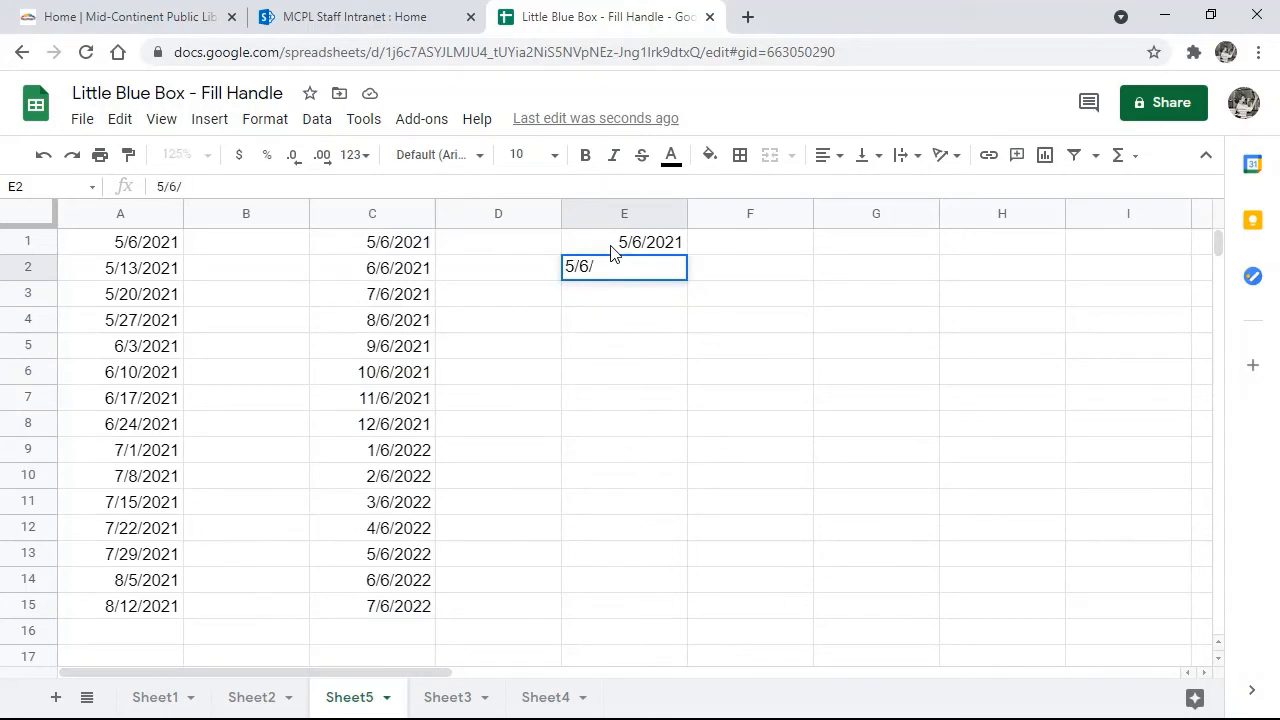
type("2022")
key("Return")
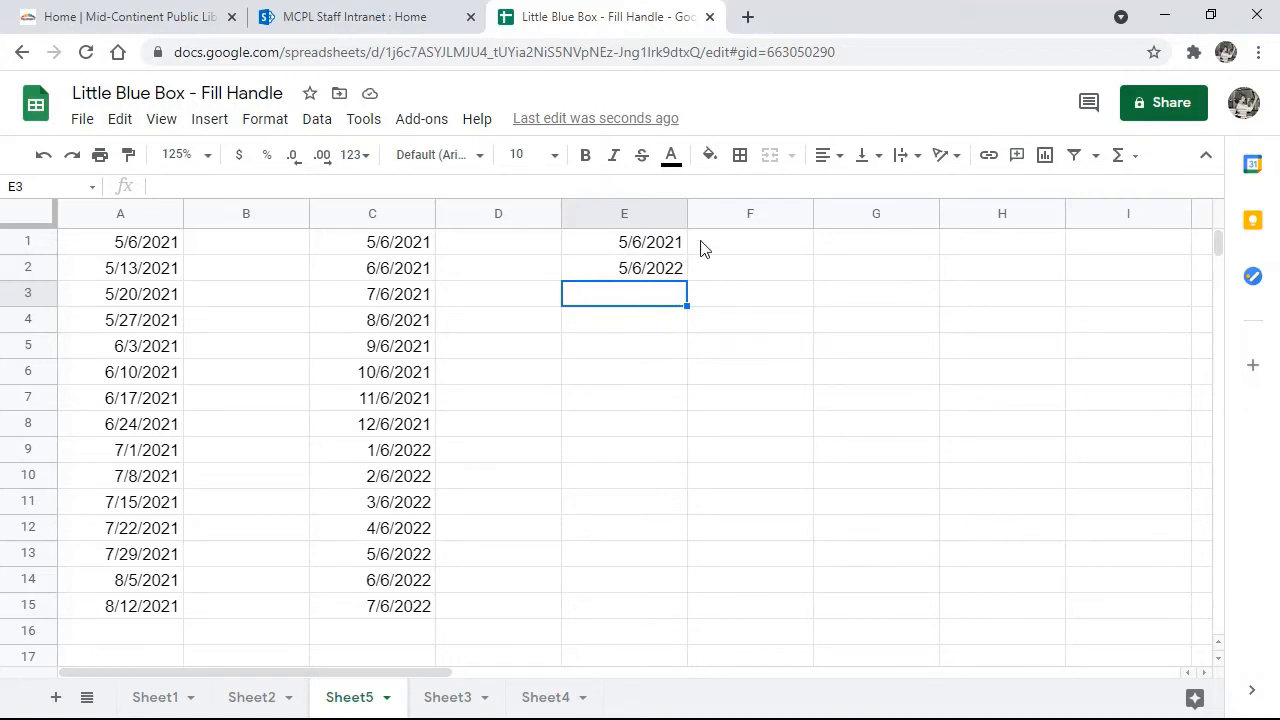
left_click_drag(599, 248, 598, 273)
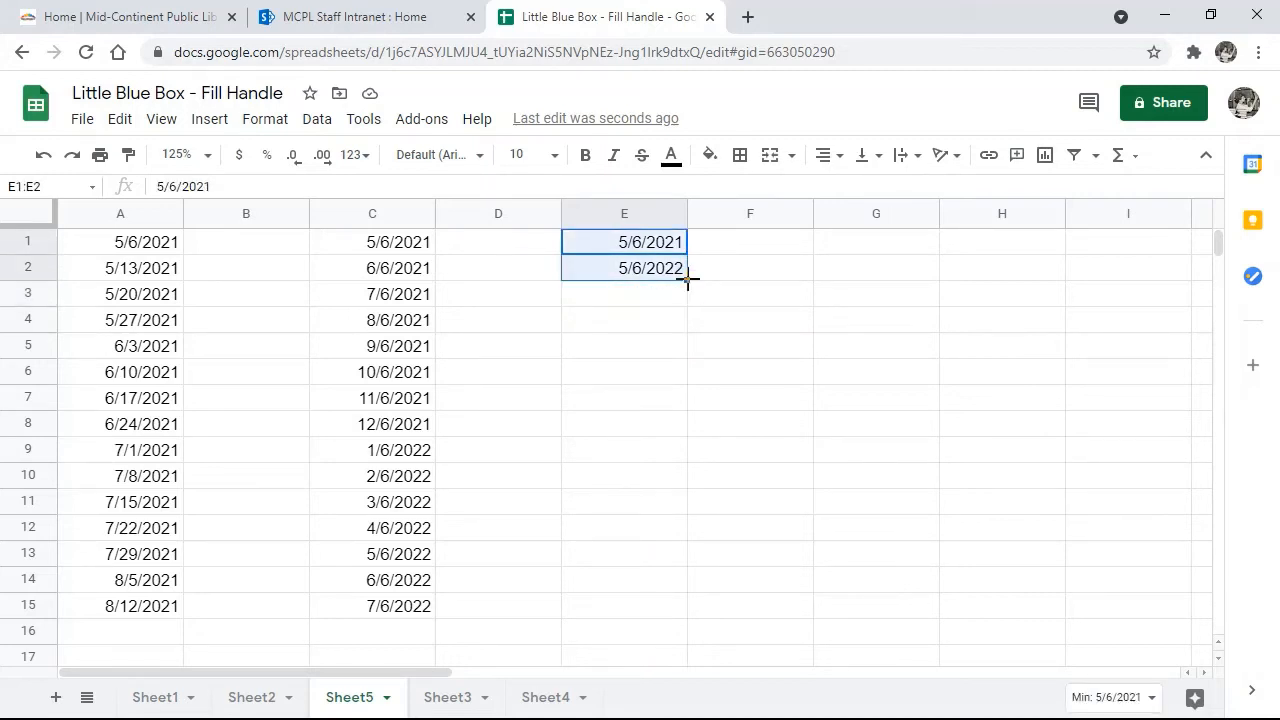
left_click_drag(688, 280, 660, 608)
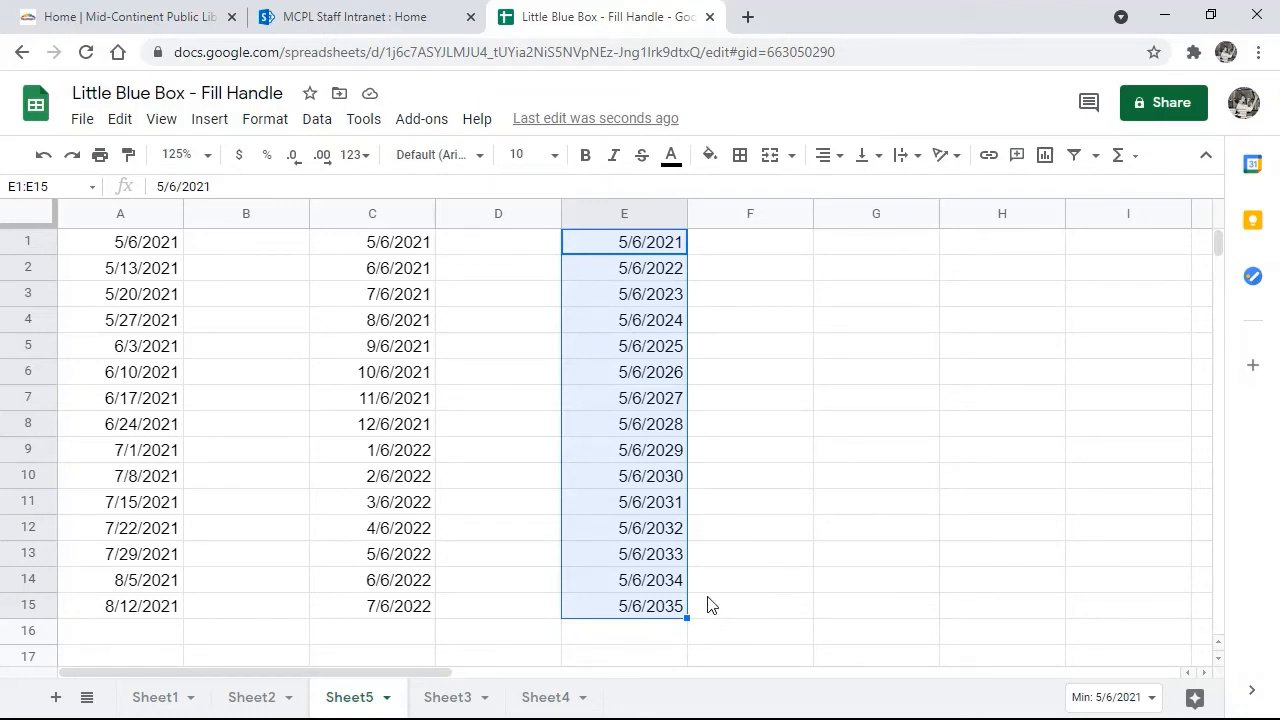
- Enter 5 in G1 and 25 in G2, and autofill the number series from G1:G2 down column G
left_click(845, 245)
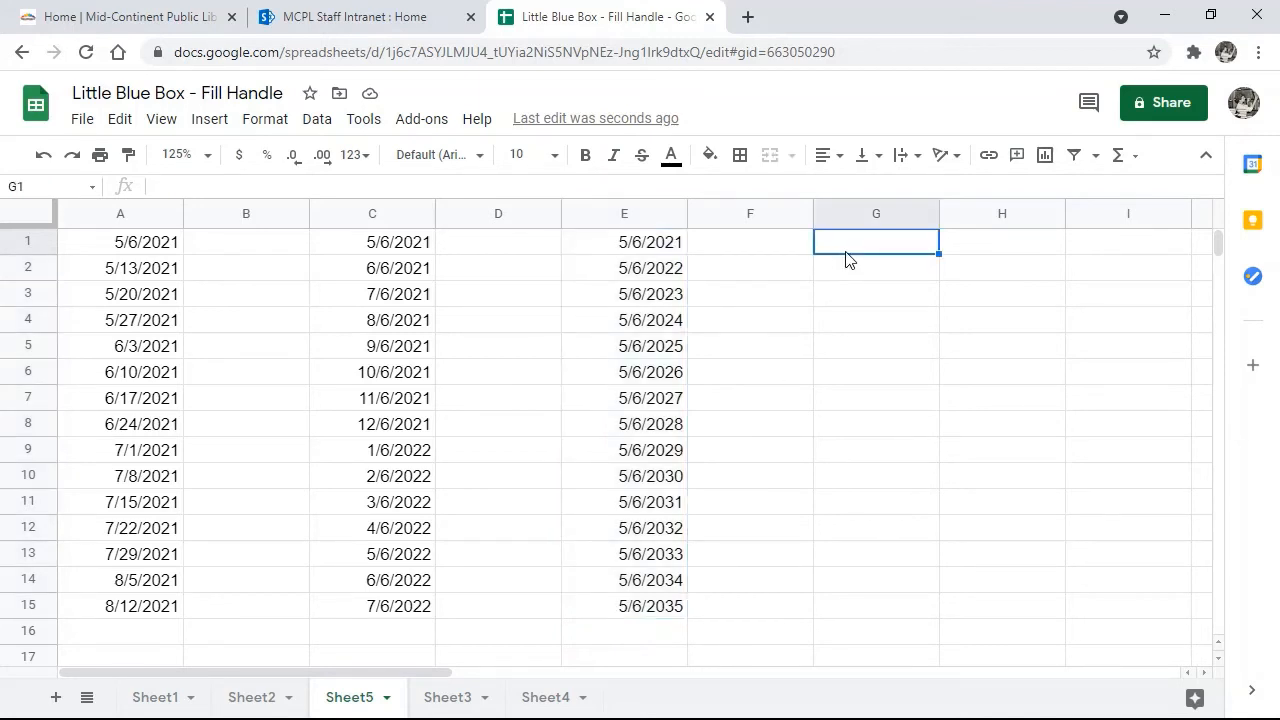
type("5")
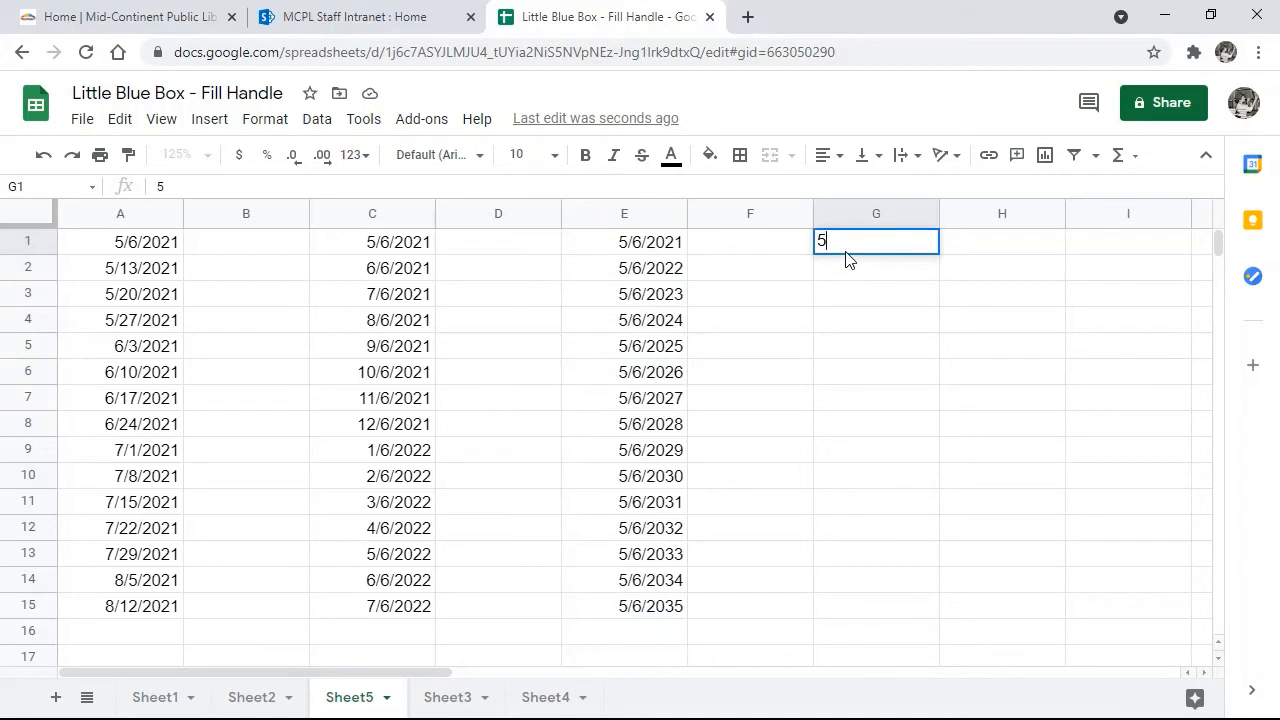
key("Return")
type("25")
key("Return")
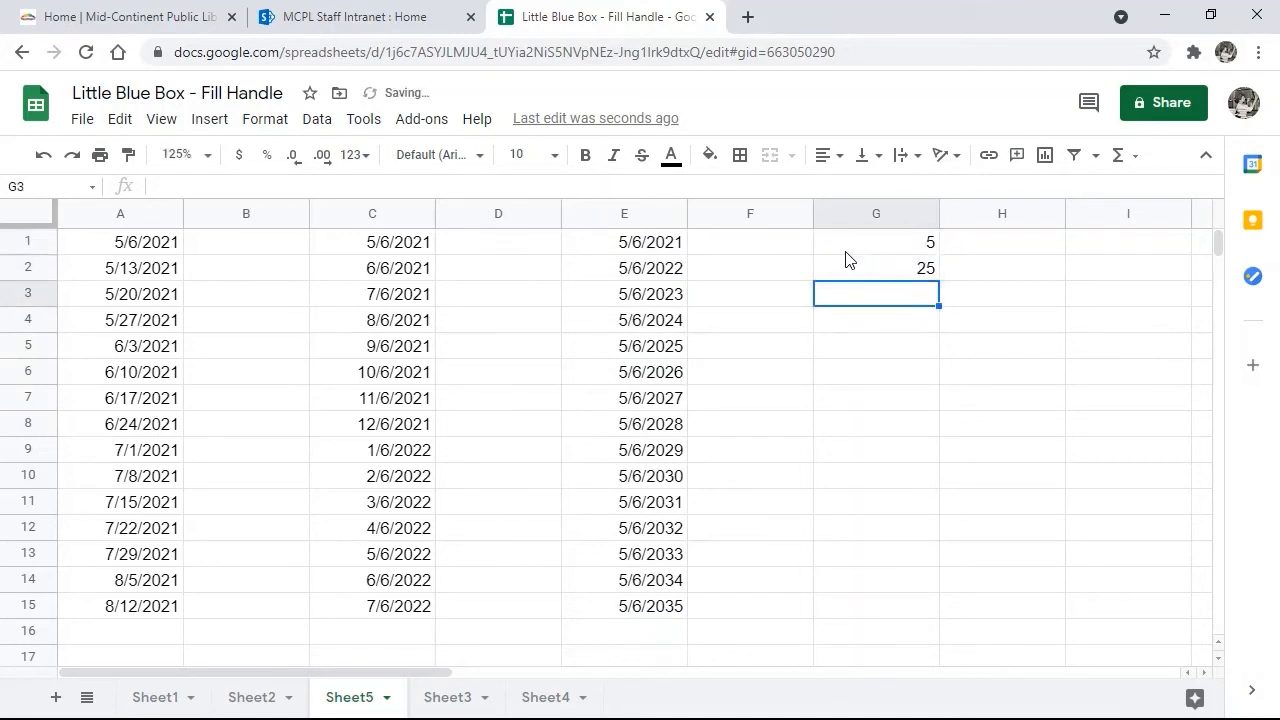
left_click_drag(846, 247, 849, 271)
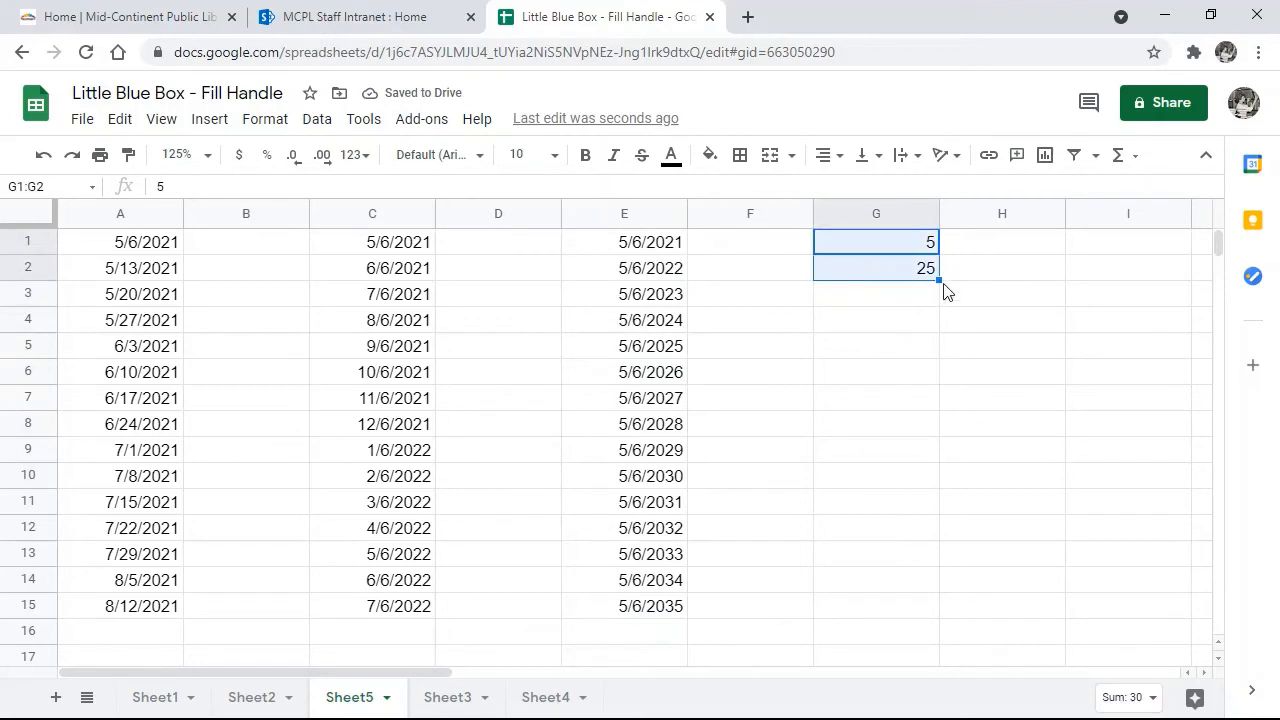
left_click_drag(937, 283, 908, 510)
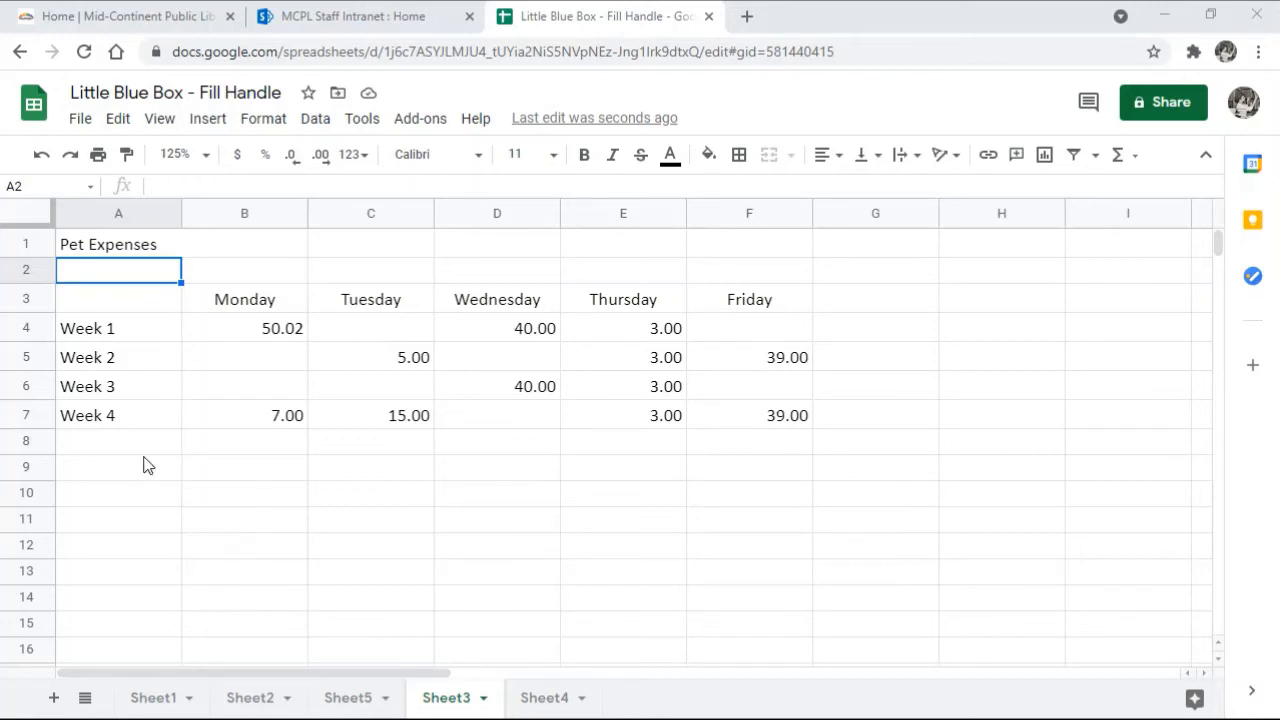
- On Sheet3, enter the formula =sum(B4:B7) in B8 to total the Monday pet expenses
left_click(275, 449)
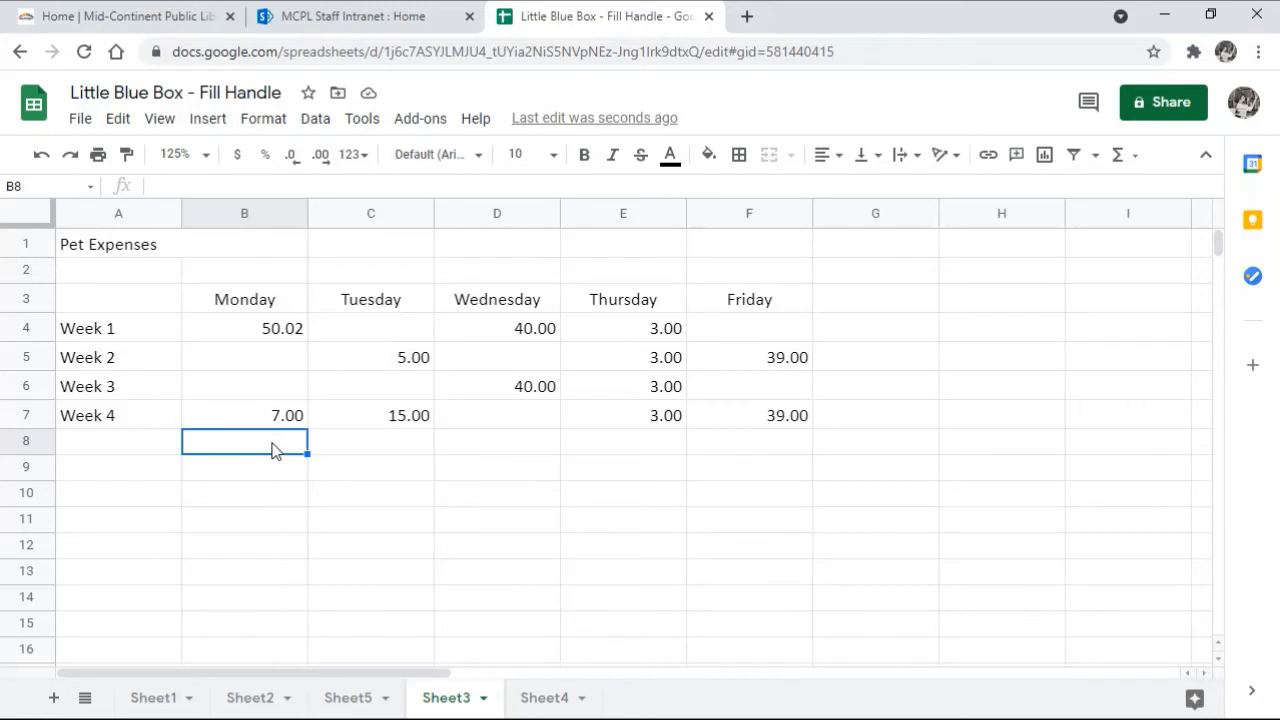
type("=sum")
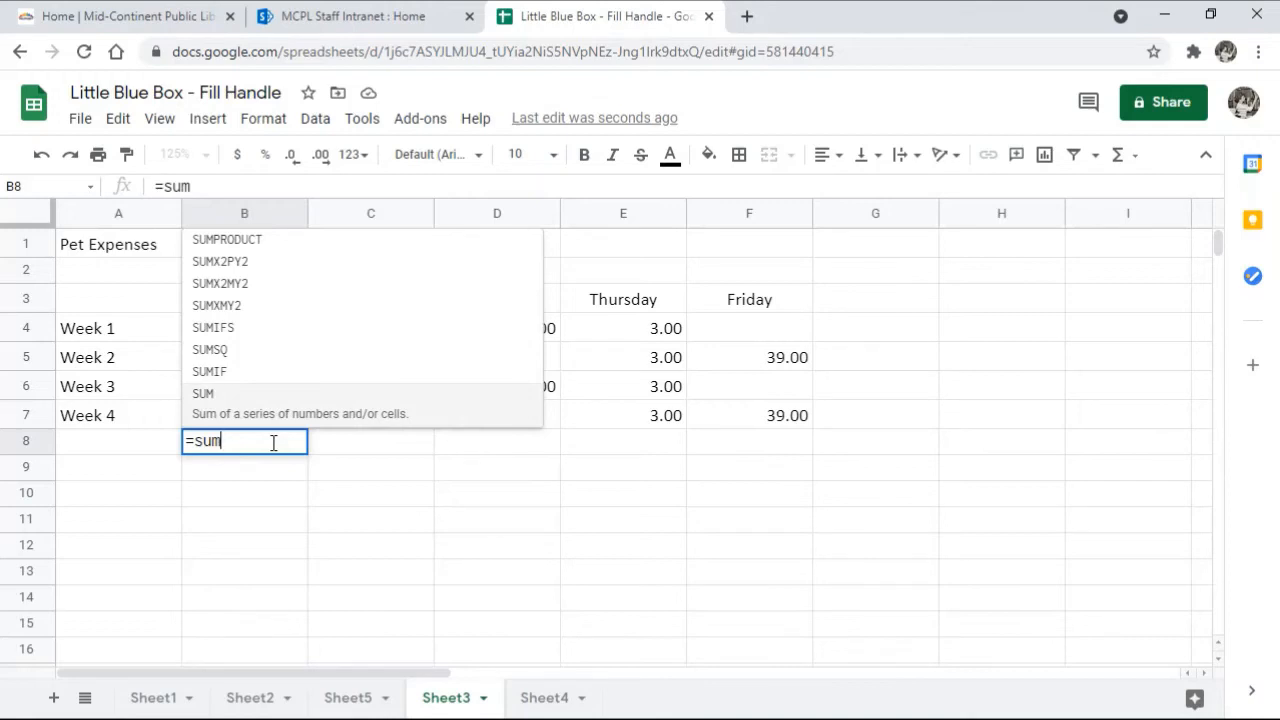
type("(")
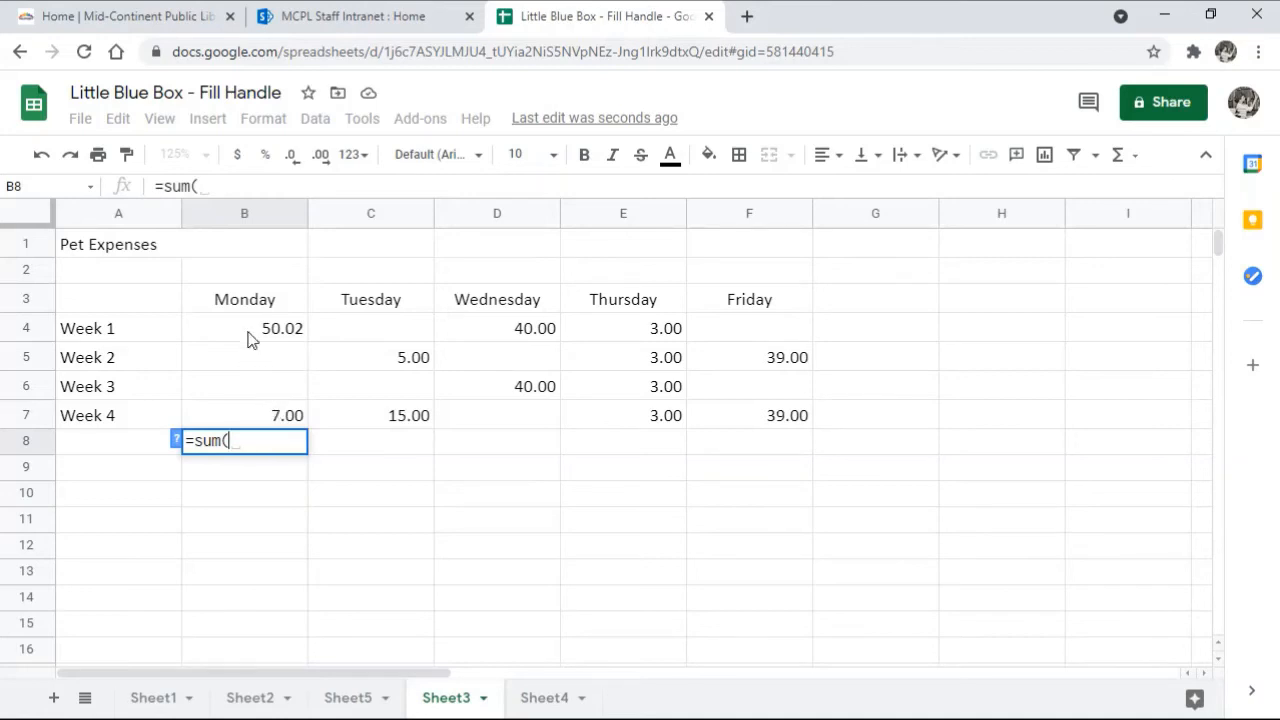
left_click_drag(251, 335, 237, 412)
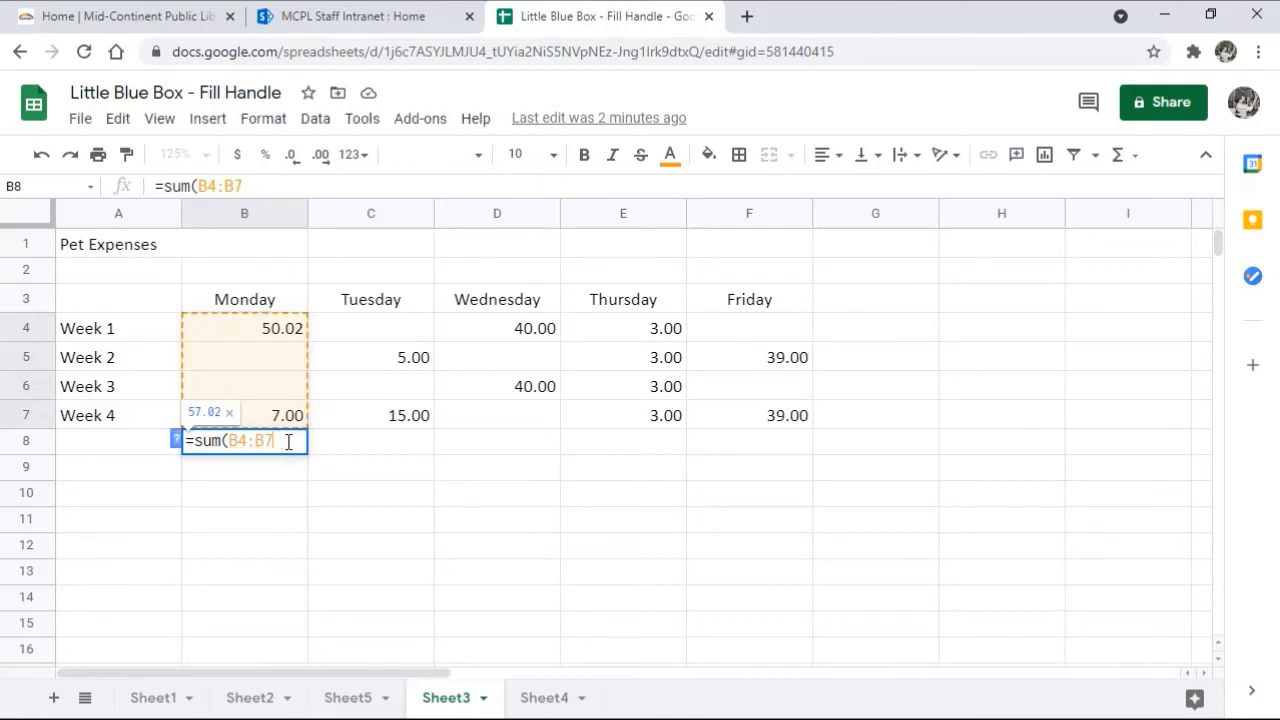
type(")")
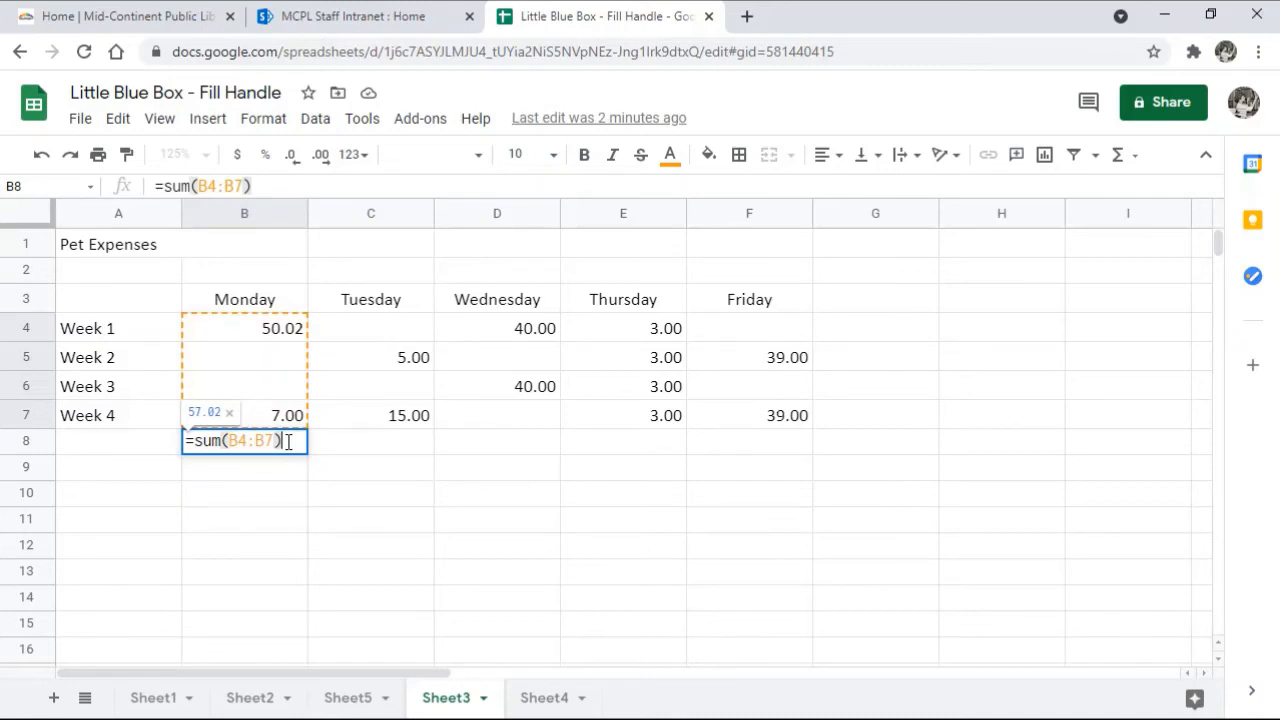
key("Return")
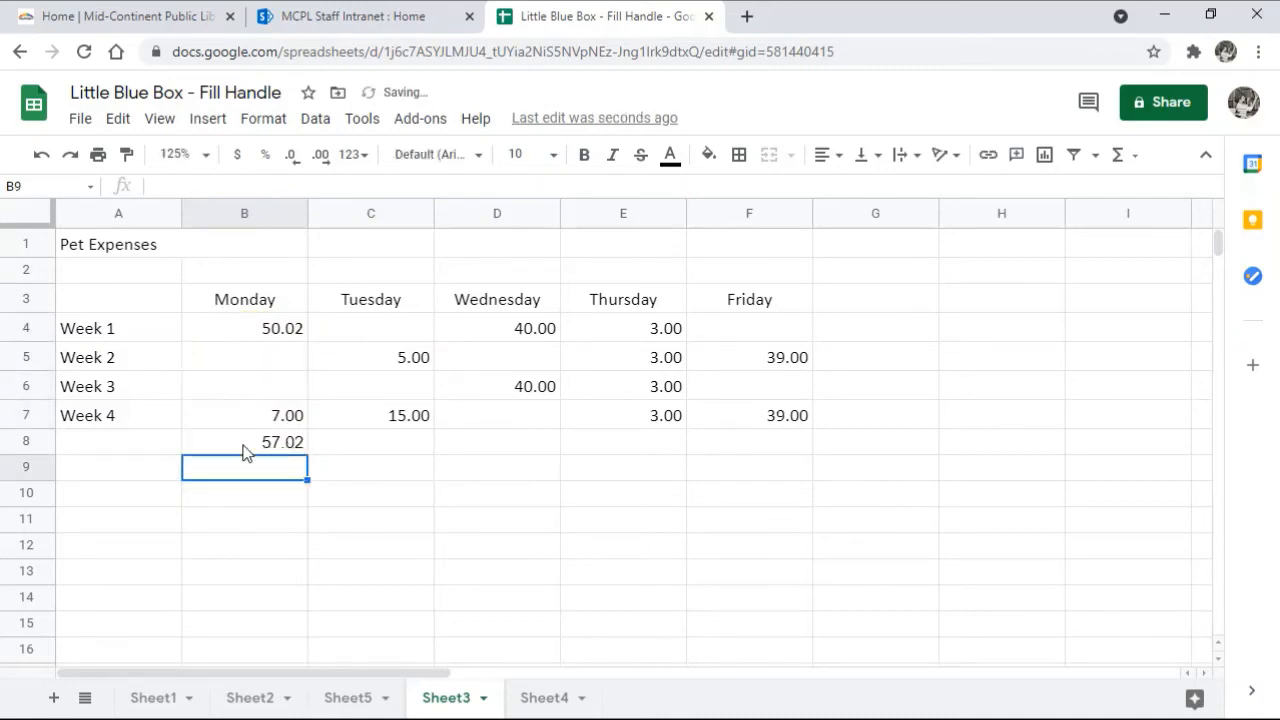
- Autofill the Monday total formula from B8 across through F8, and check the copied formulas in D8 and F8
left_click(248, 446)
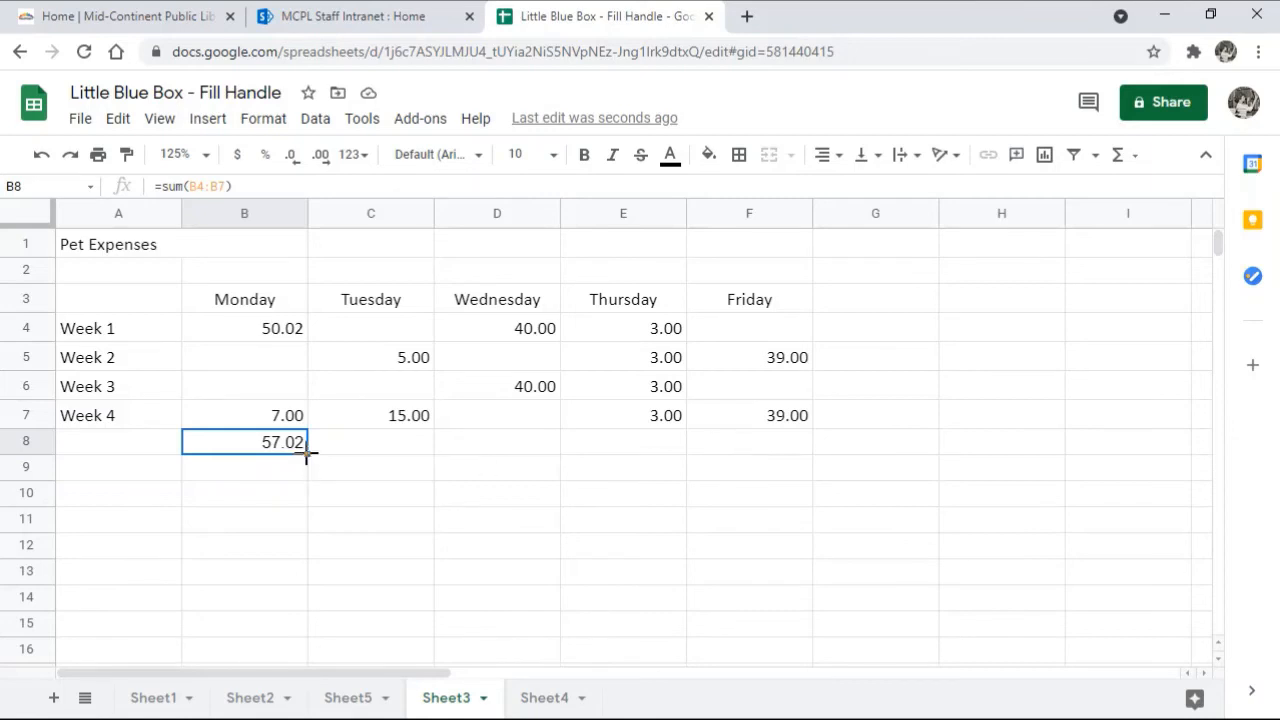
left_click_drag(307, 453, 763, 445)
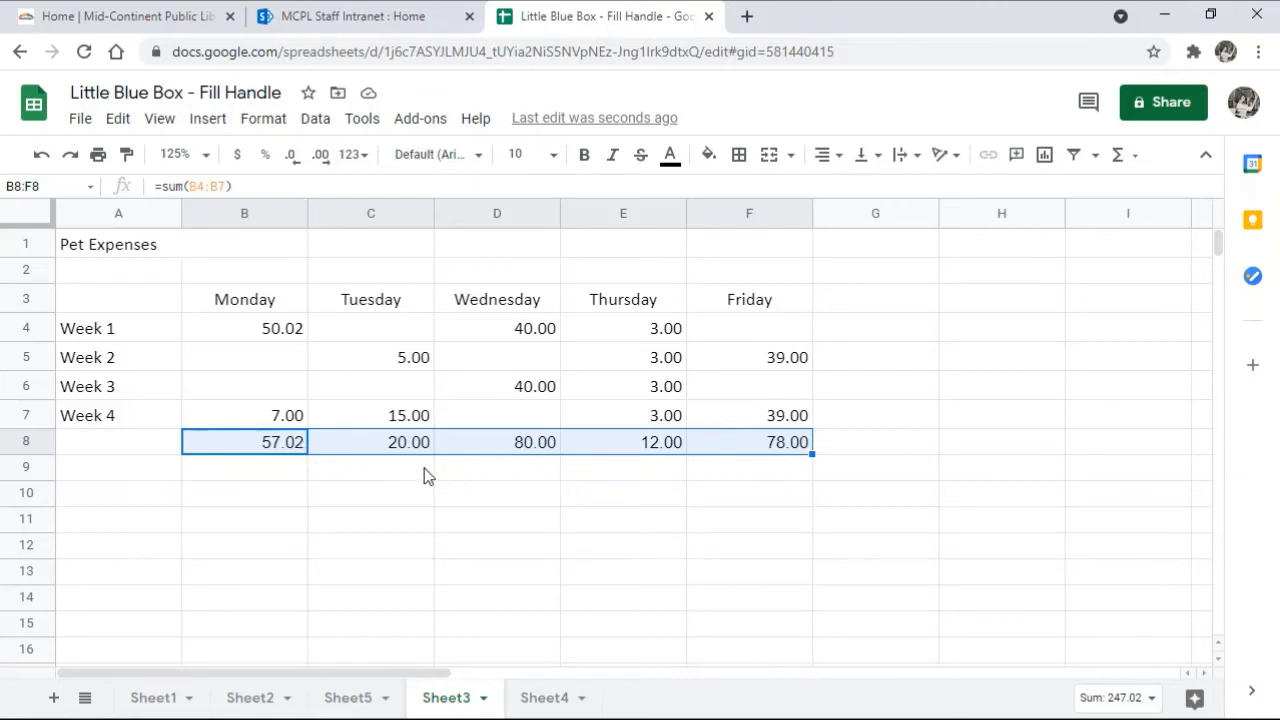
left_click(504, 448)
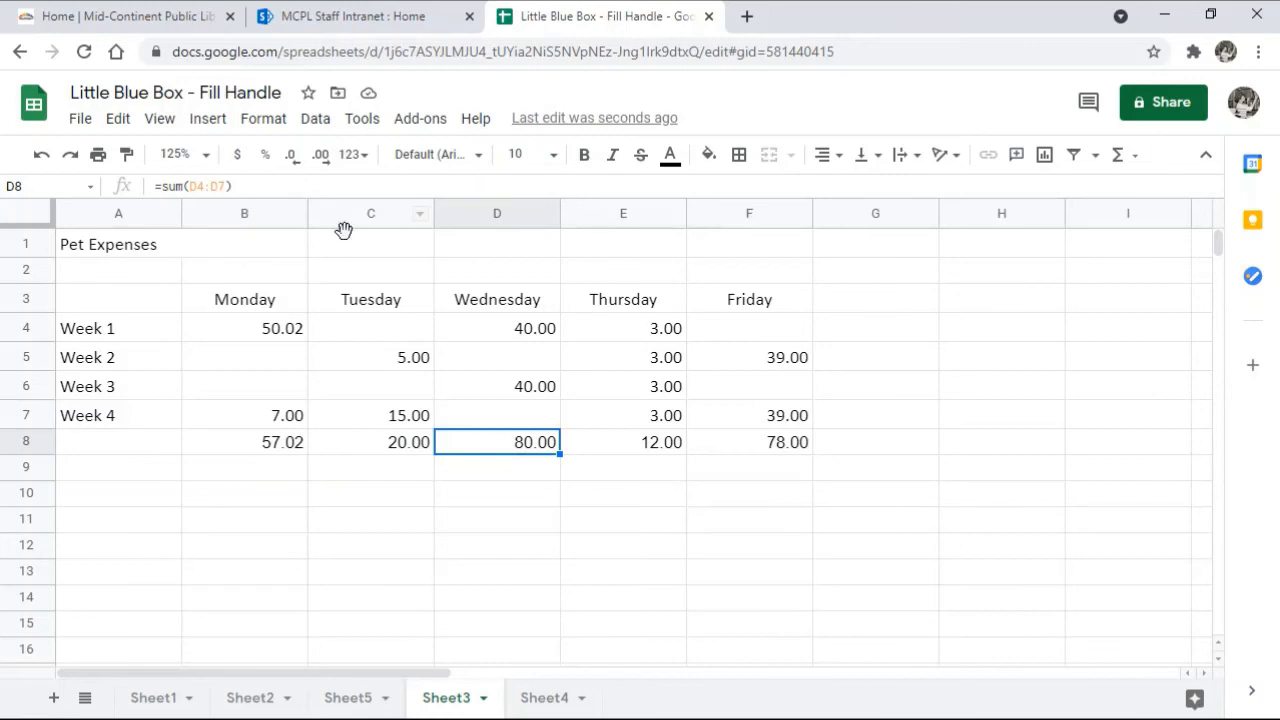
left_click(729, 455)
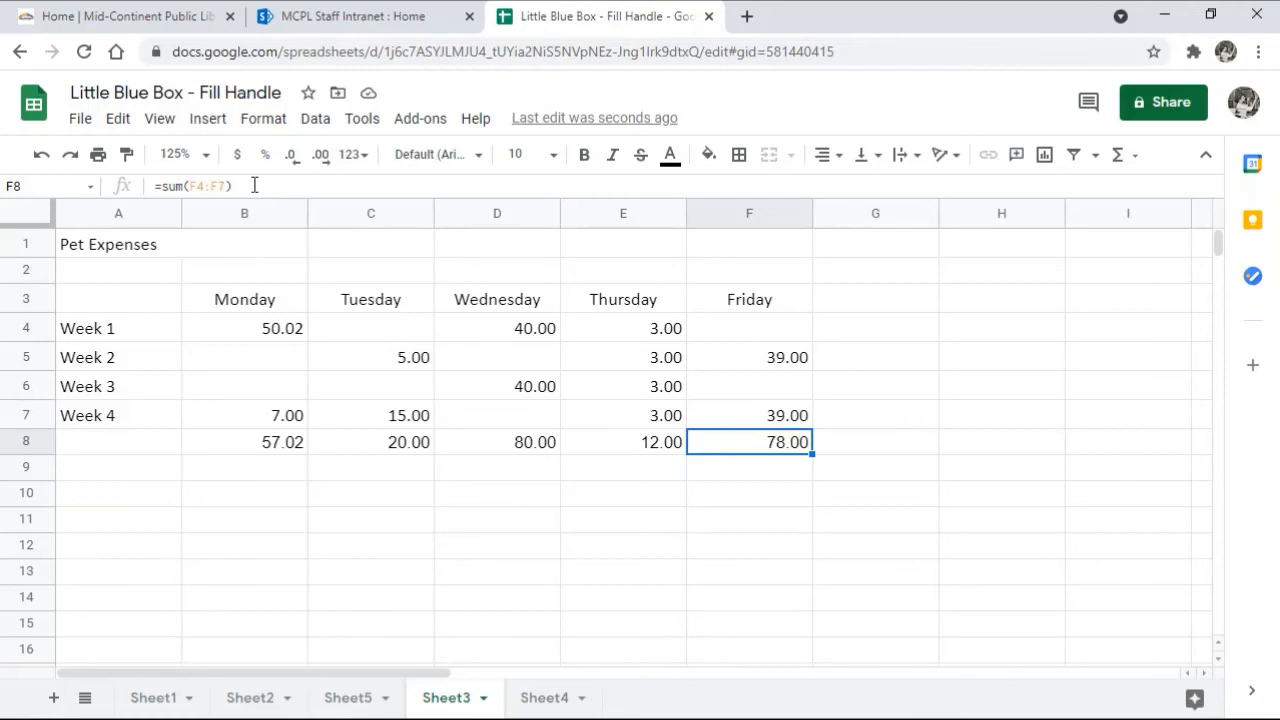
- Enter the formula =sum(B4:F4) in G4 to total the Week 1 expenses
left_click(840, 332)
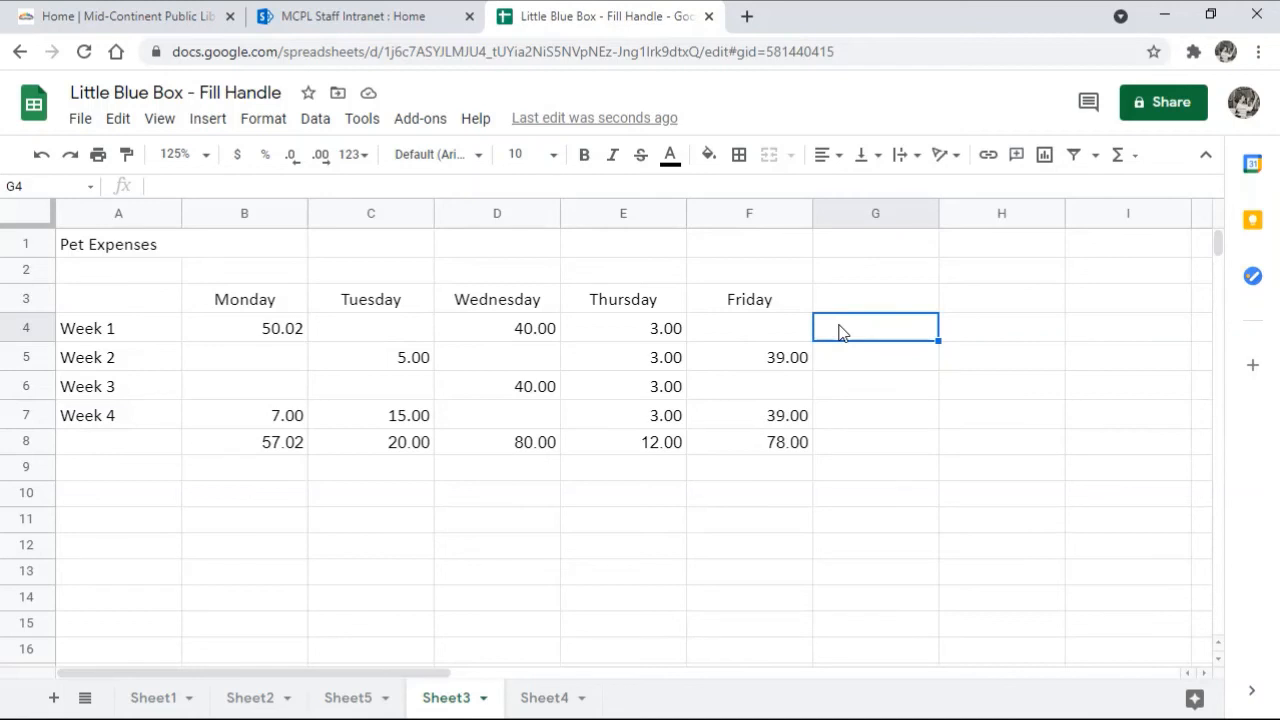
type("=sum")
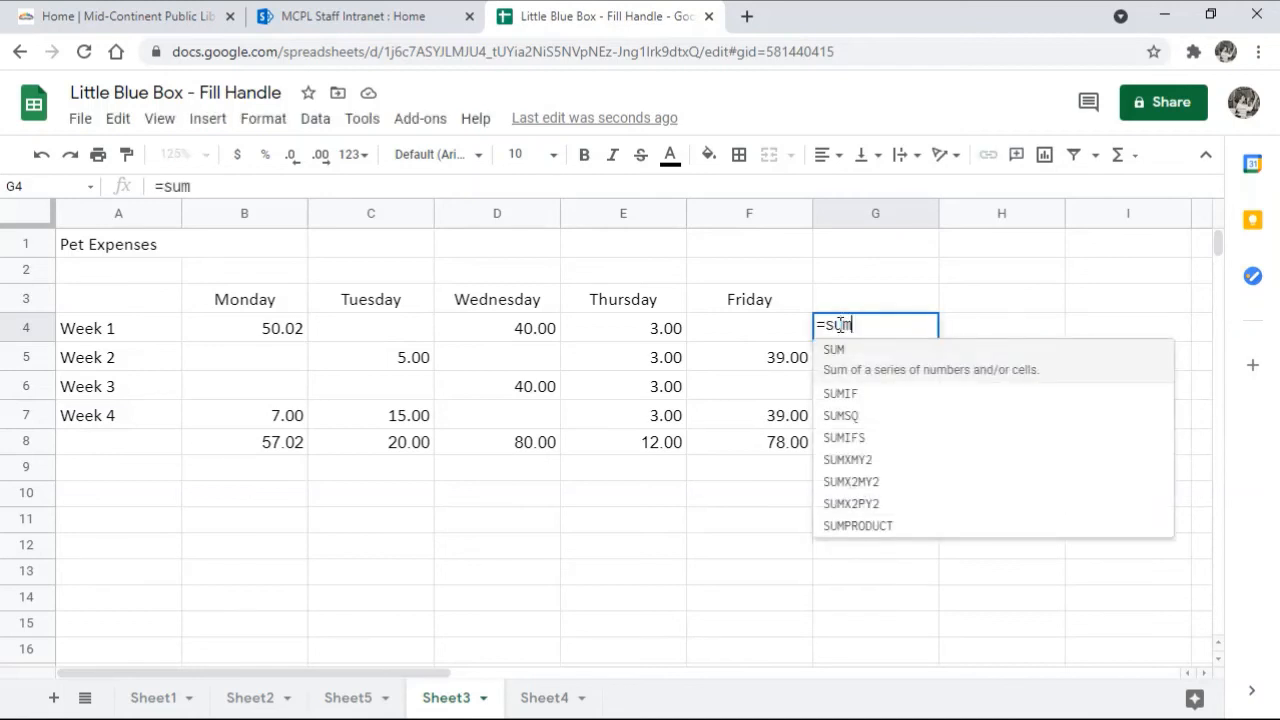
type("(")
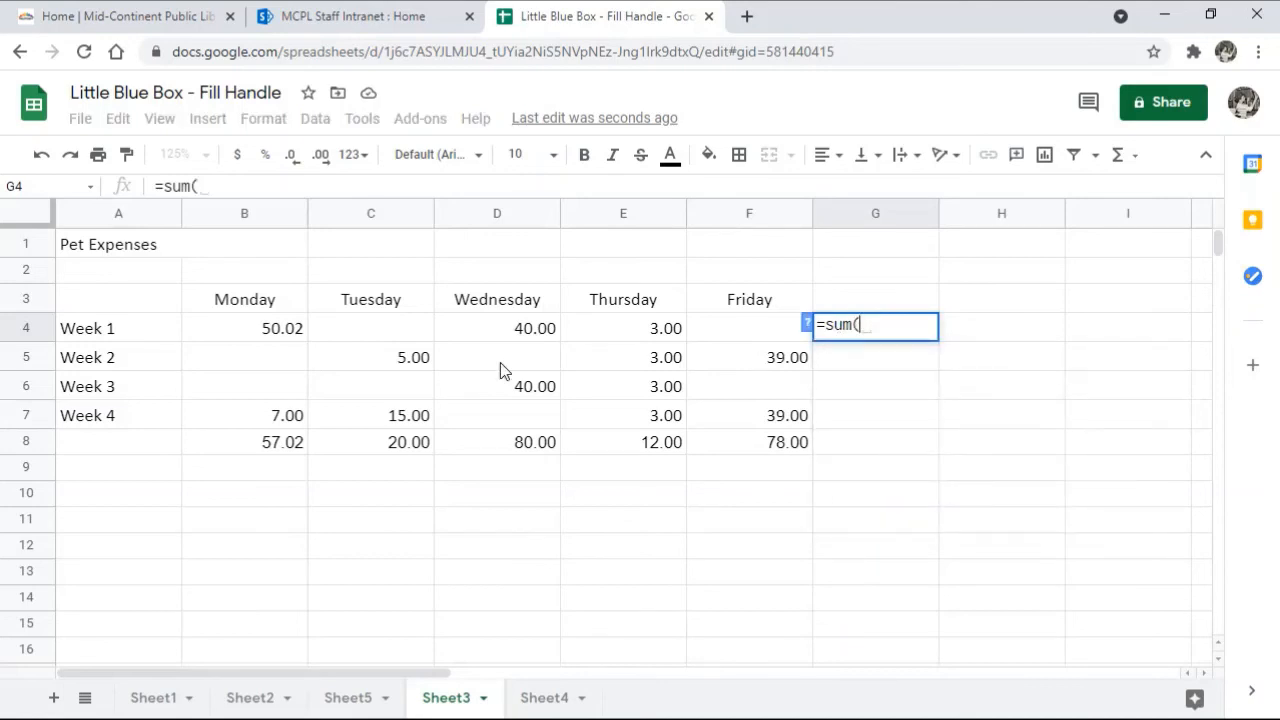
left_click_drag(229, 334, 743, 323)
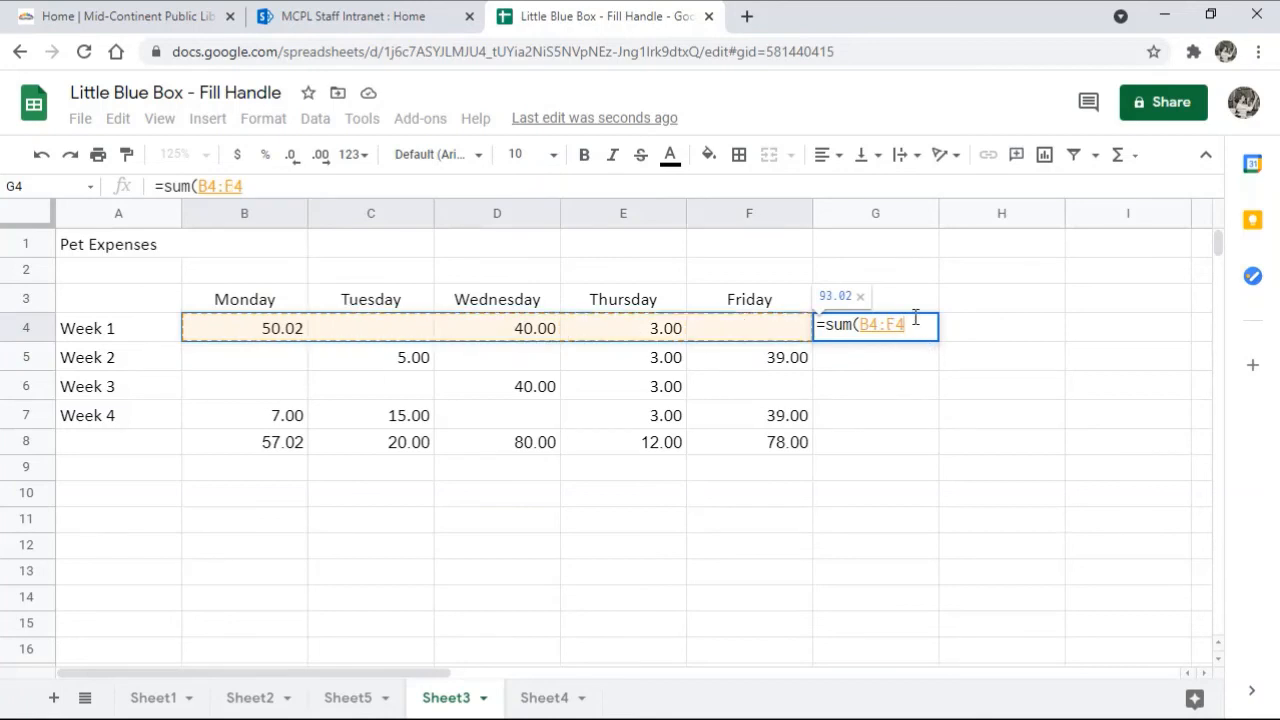
type(")")
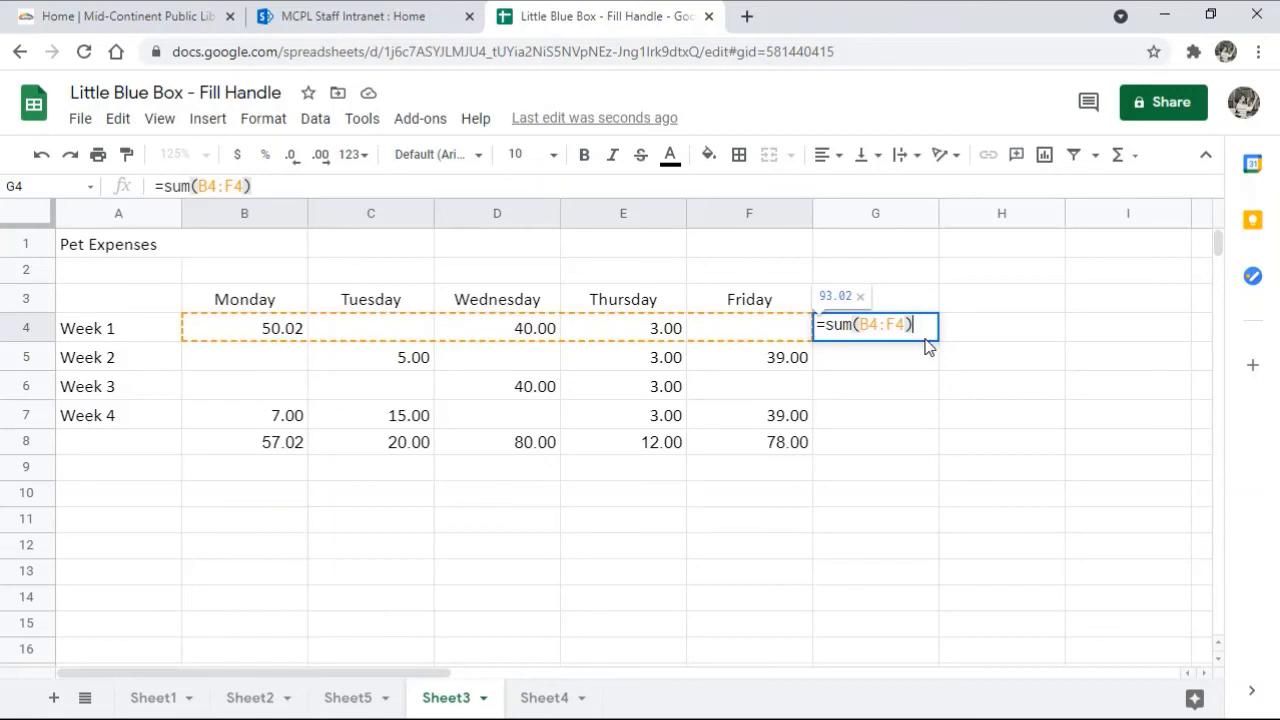
key("Return")
- Autofill the Week 1 total formula from G4 down through G8, and check the copied formulas in G6 and G8
left_click(877, 334)
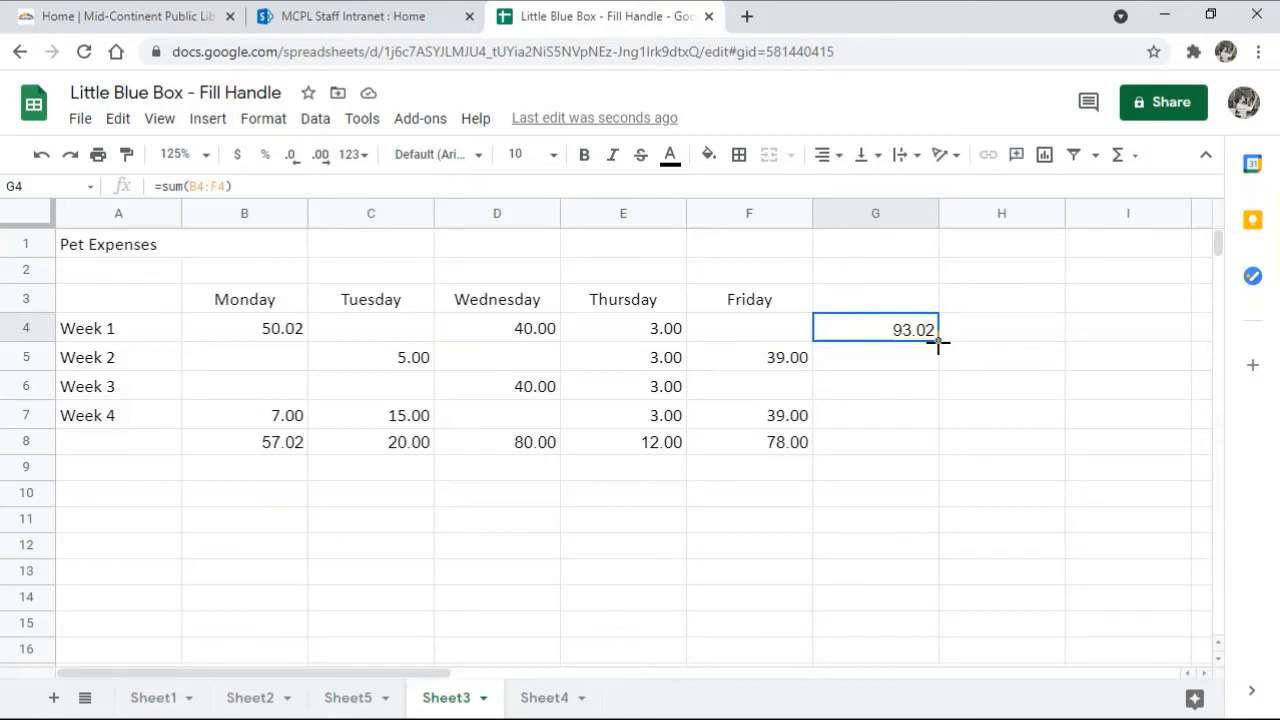
left_click_drag(938, 342, 934, 445)
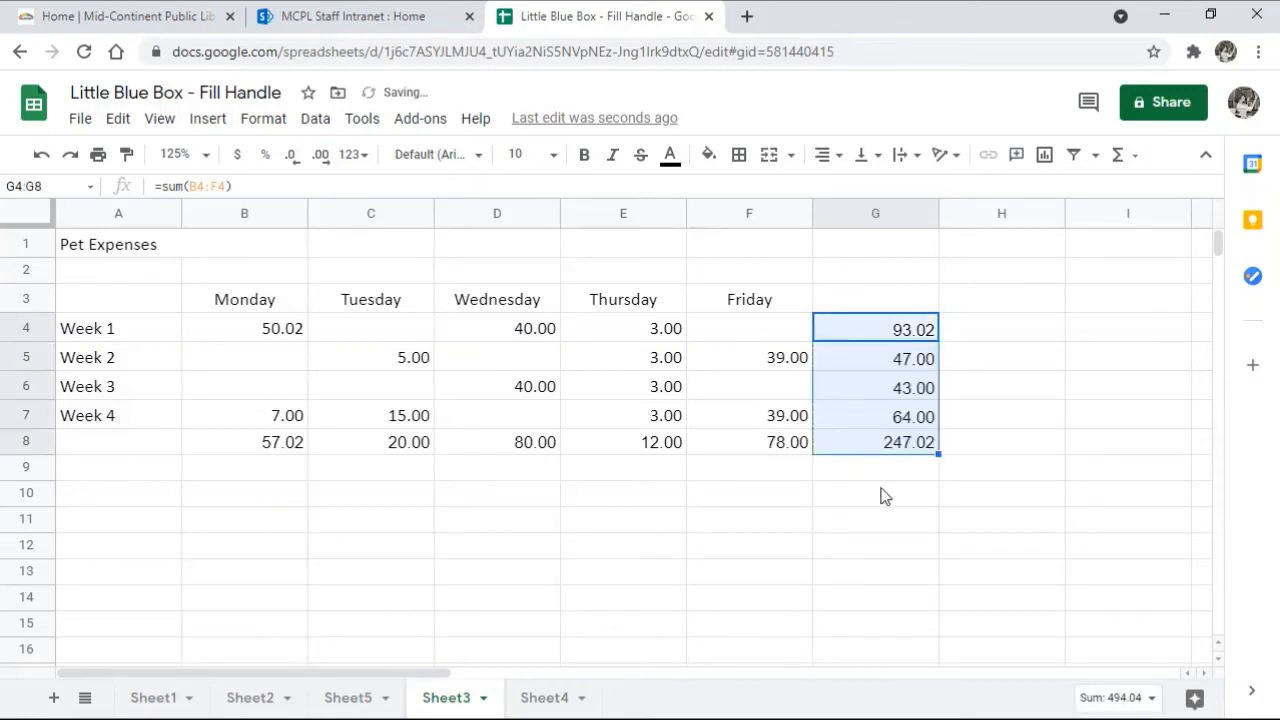
left_click(864, 387)
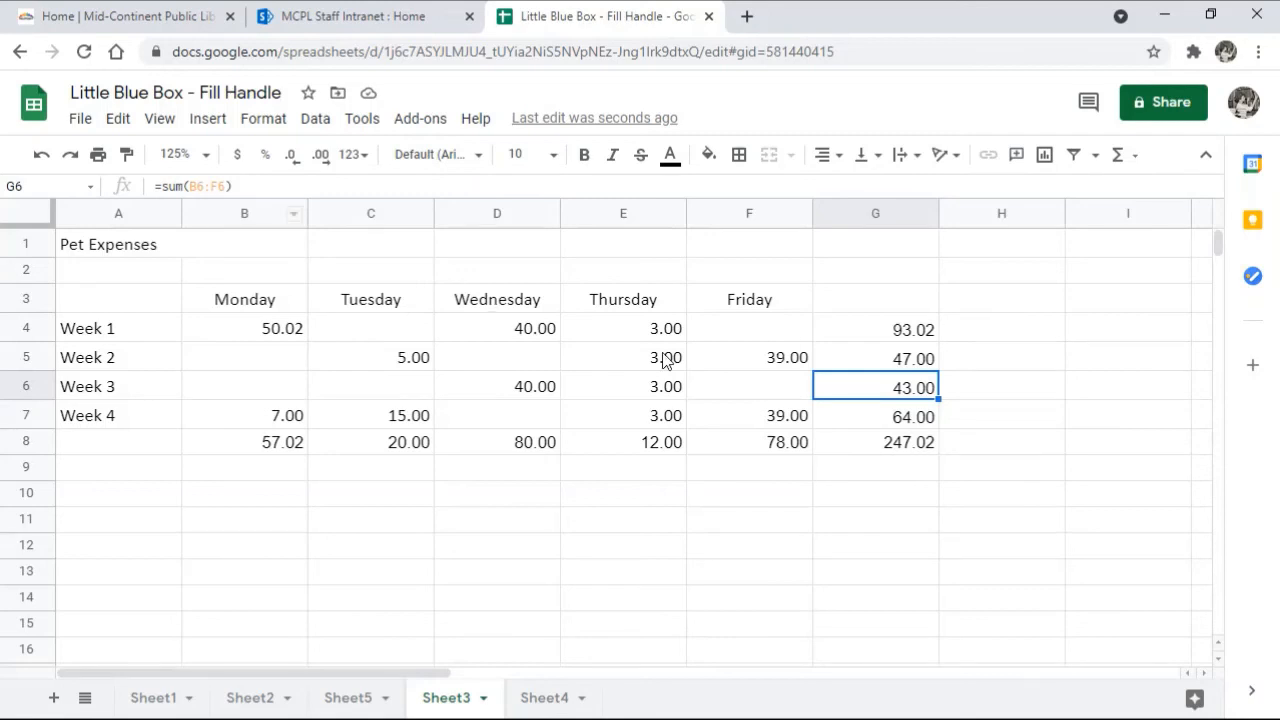
left_click(866, 453)
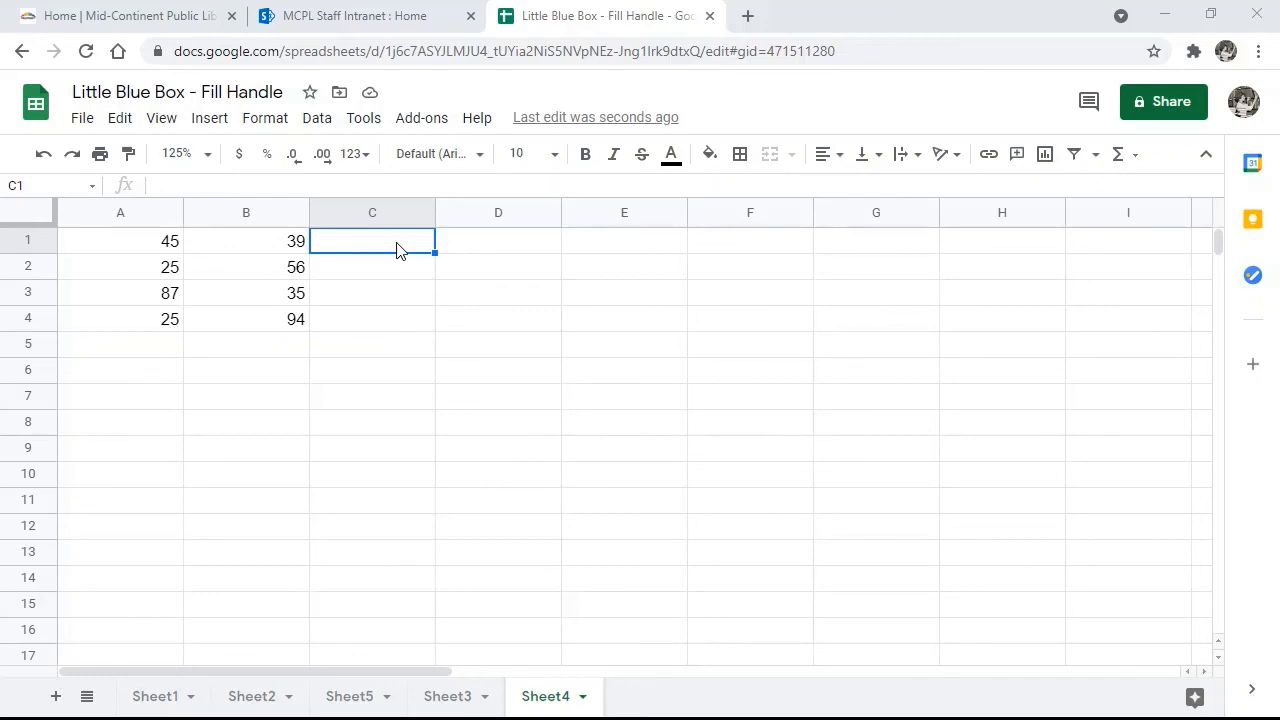
- On Sheet4, enter the formula =A1+B1 in C1 and autofill it down through C4
type("=")
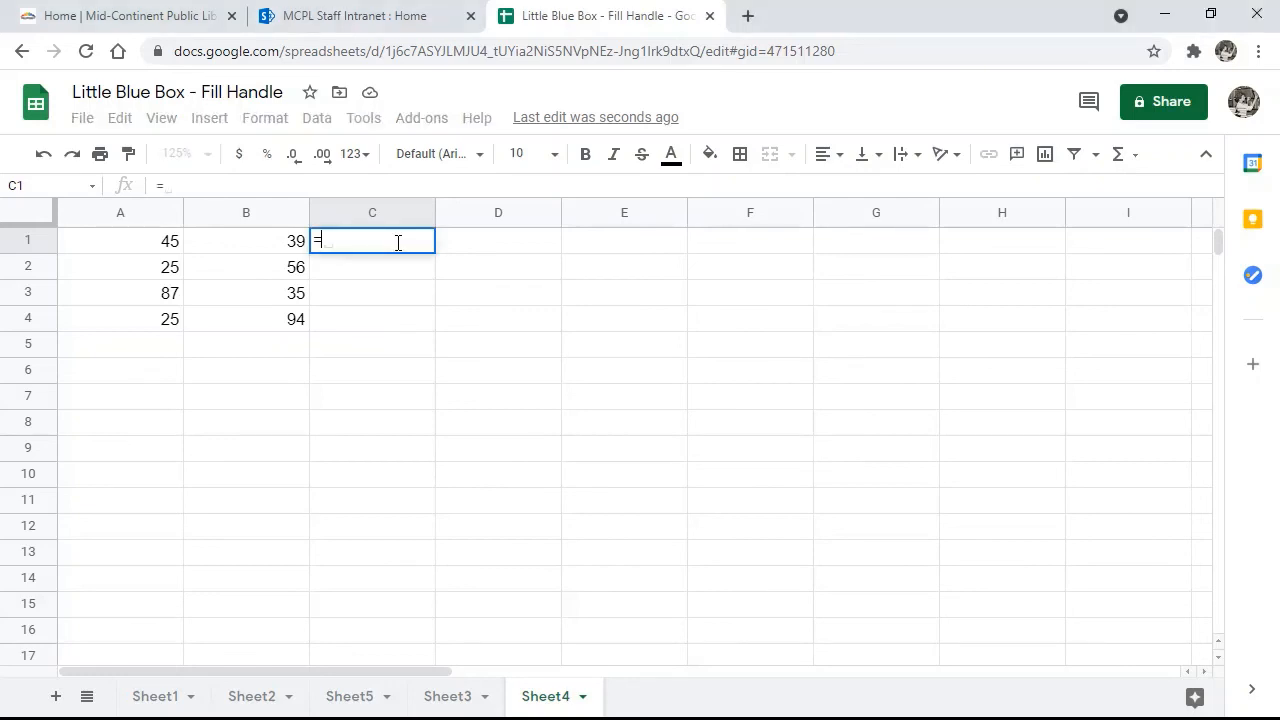
left_click(141, 249)
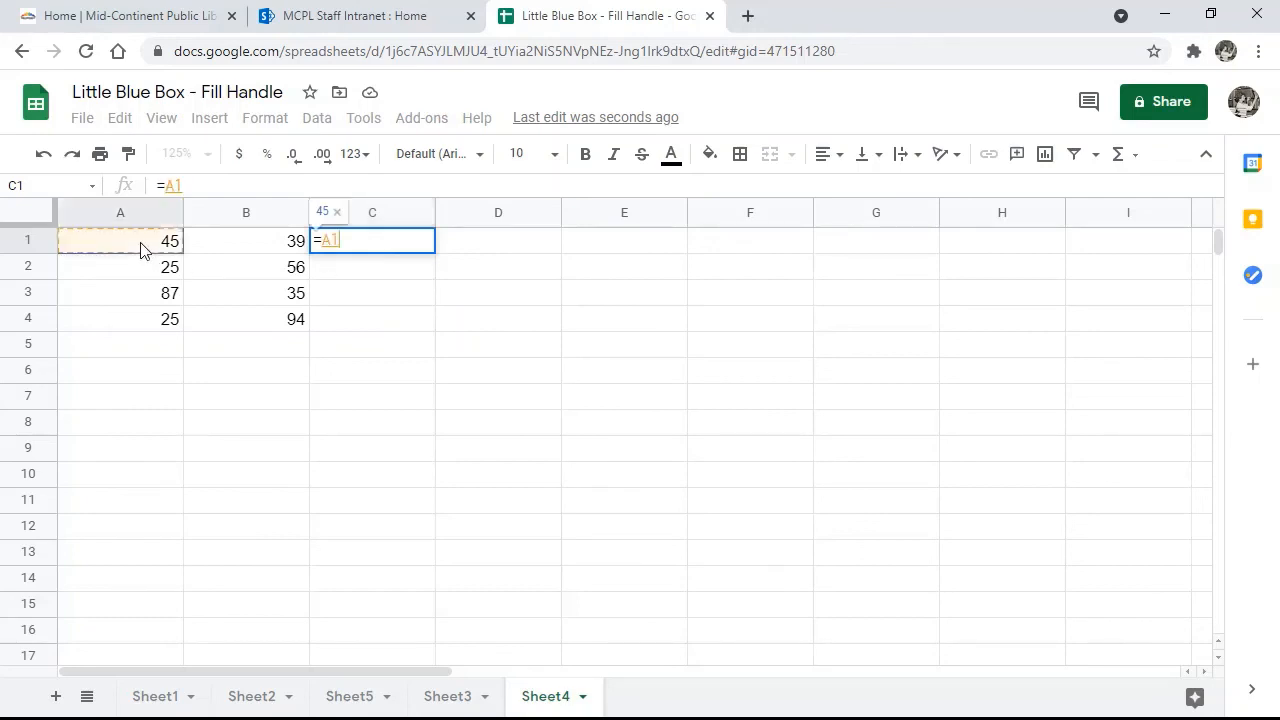
type("+")
left_click(213, 251)
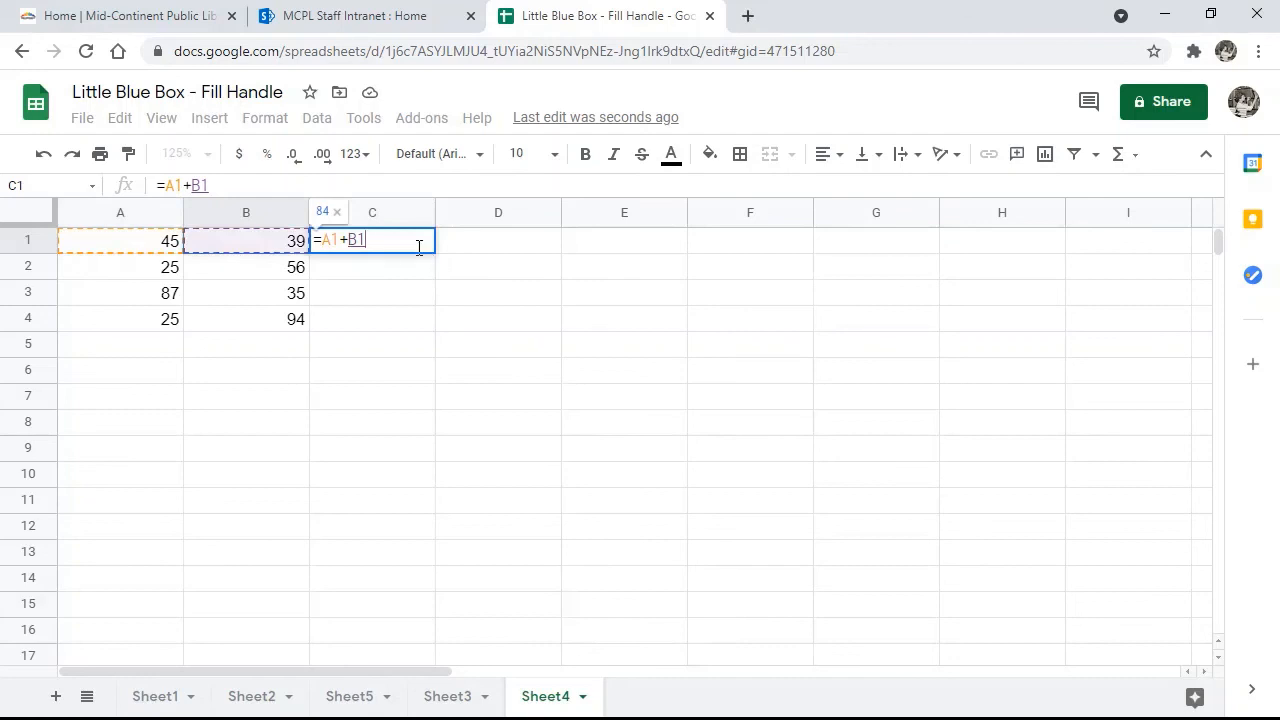
key("Return")
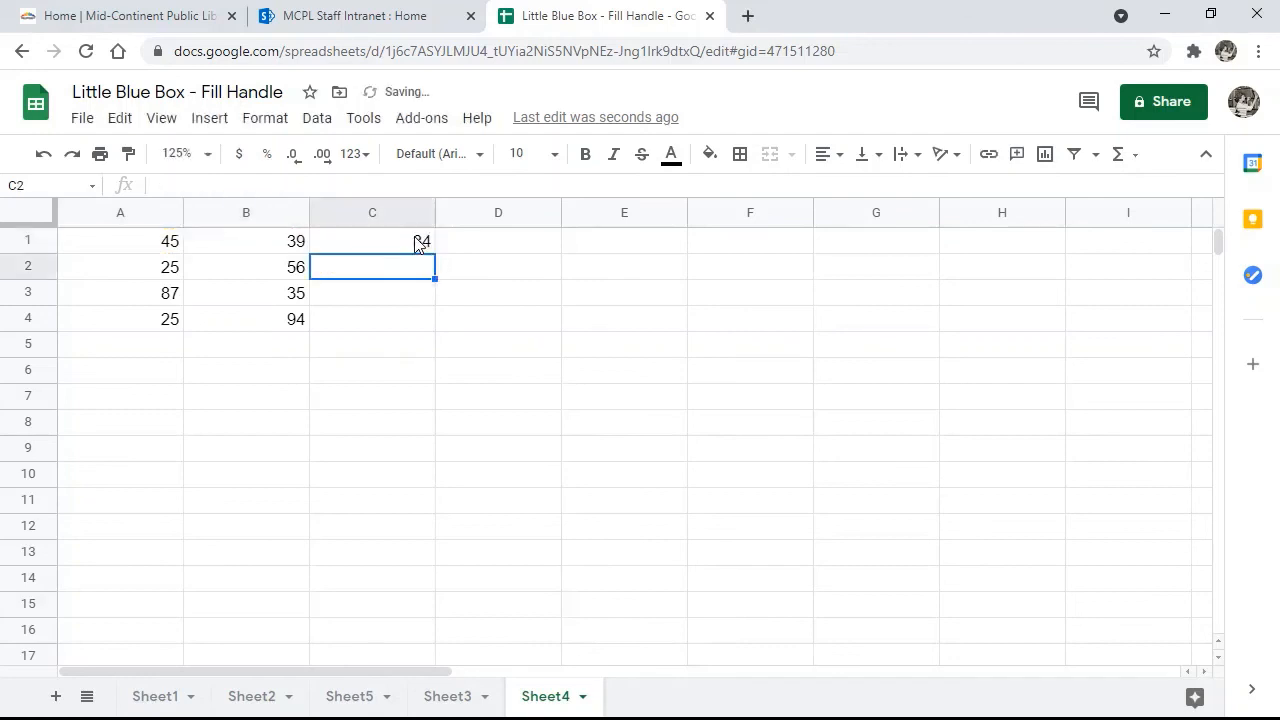
left_click(380, 243)
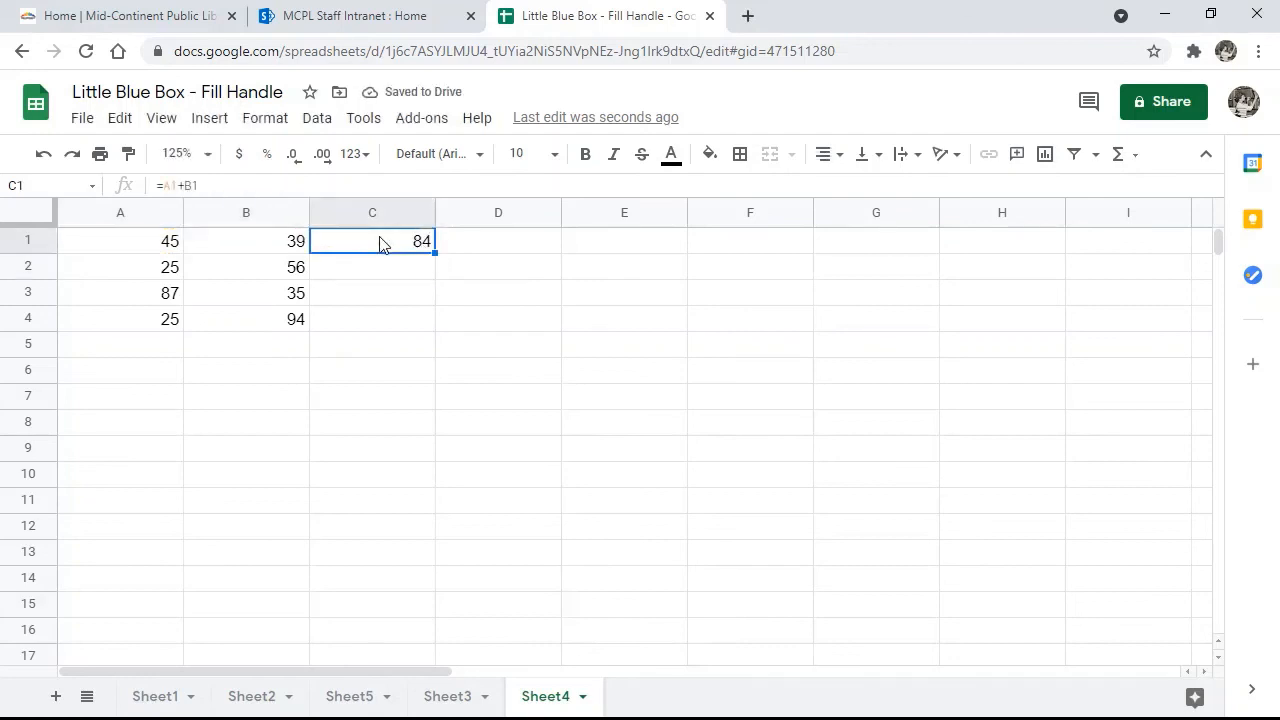
double_click(436, 253)
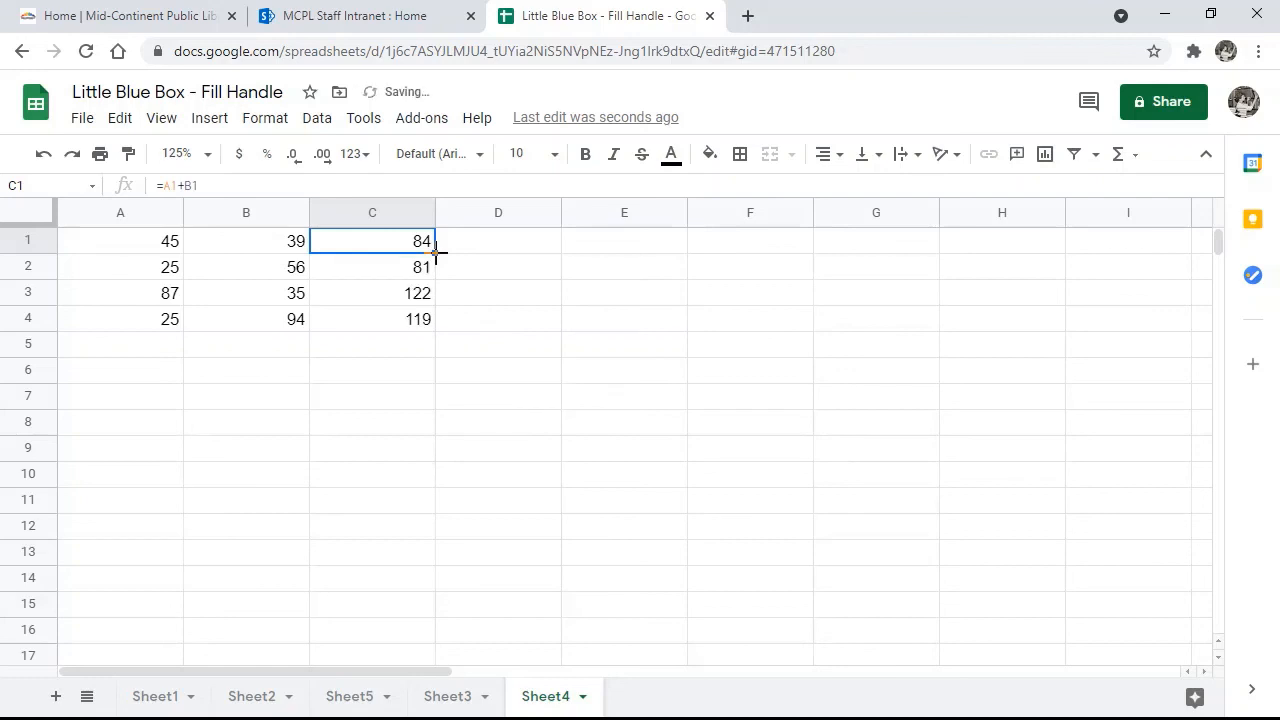